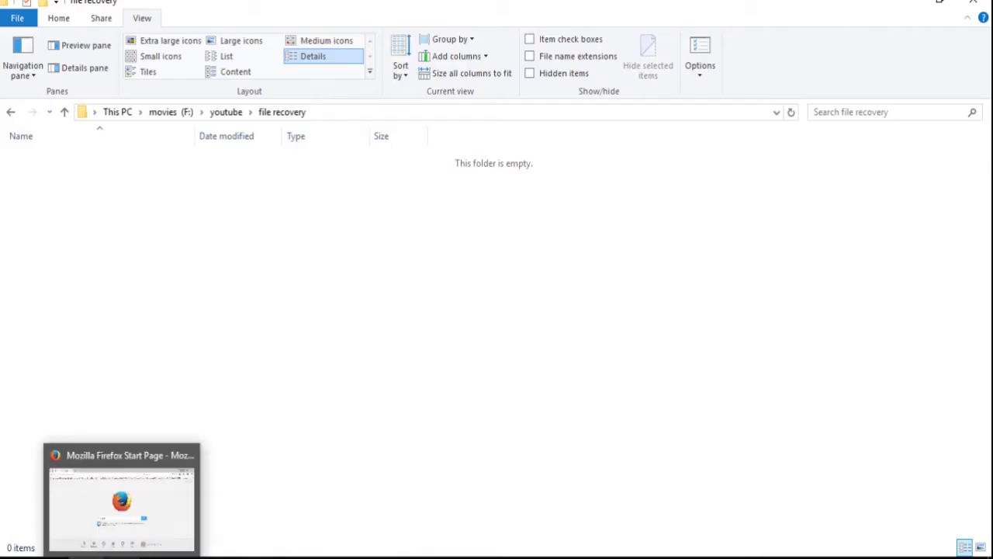
# - Switch to Firefox and search the web for "recuva"
pyautogui.click(121, 555)
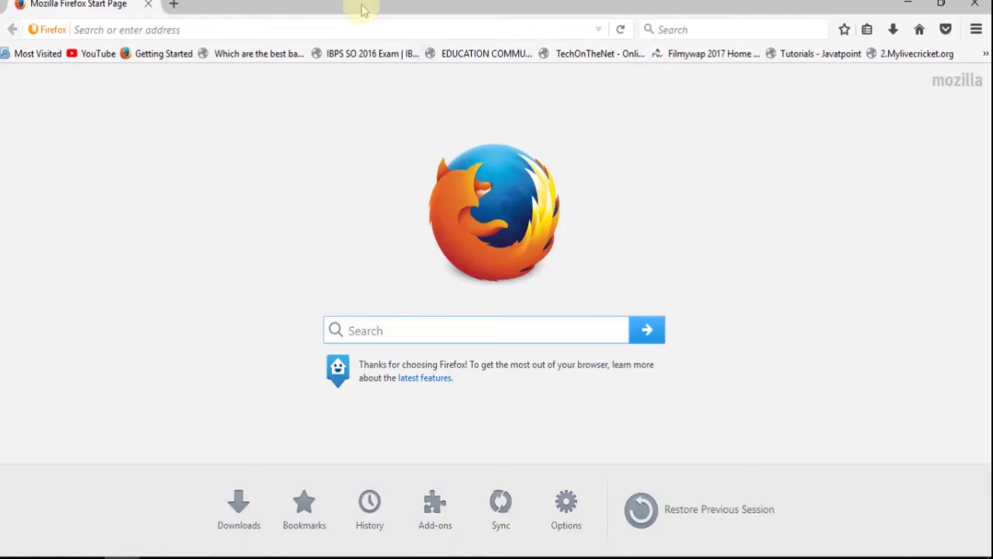
pyautogui.click(351, 30)
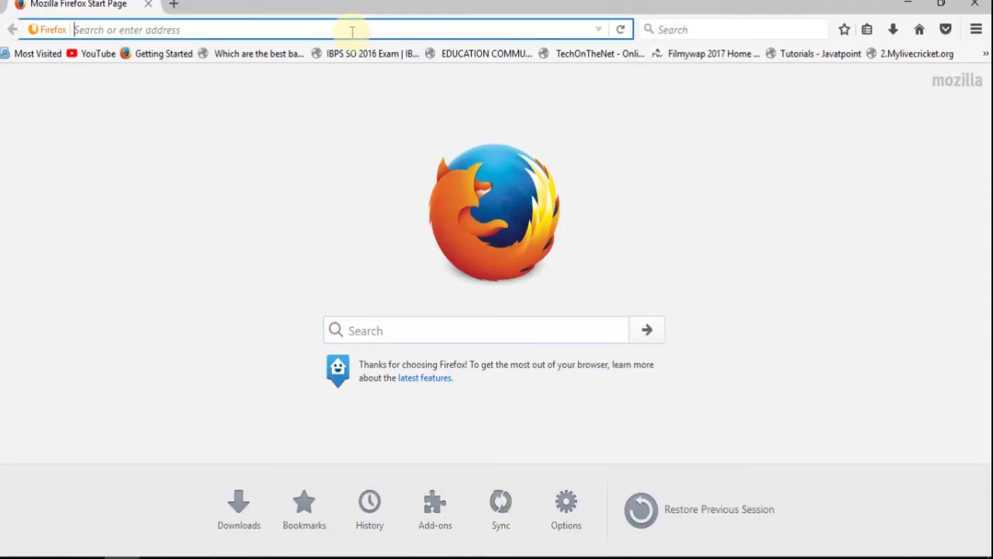
pyautogui.write('recuva')
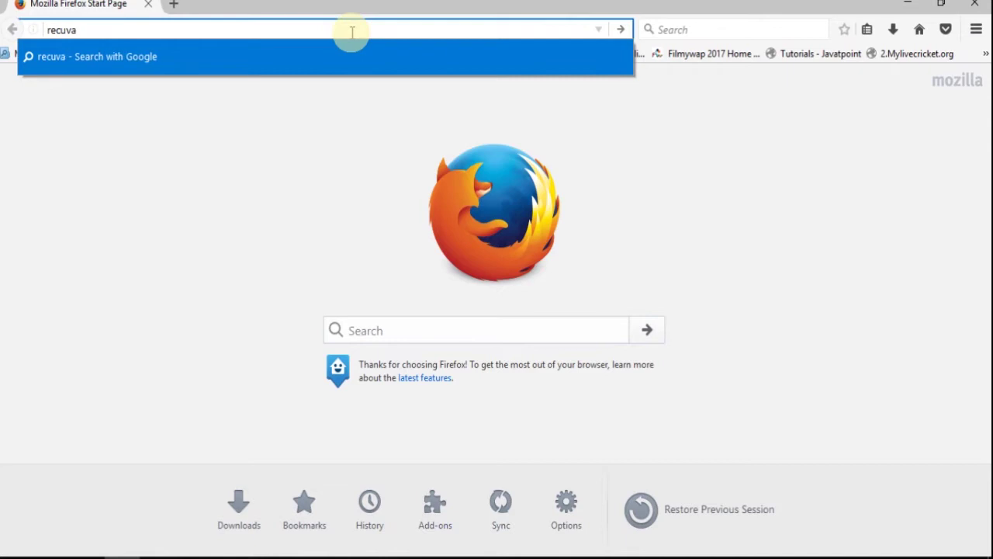
pyautogui.press('Return')
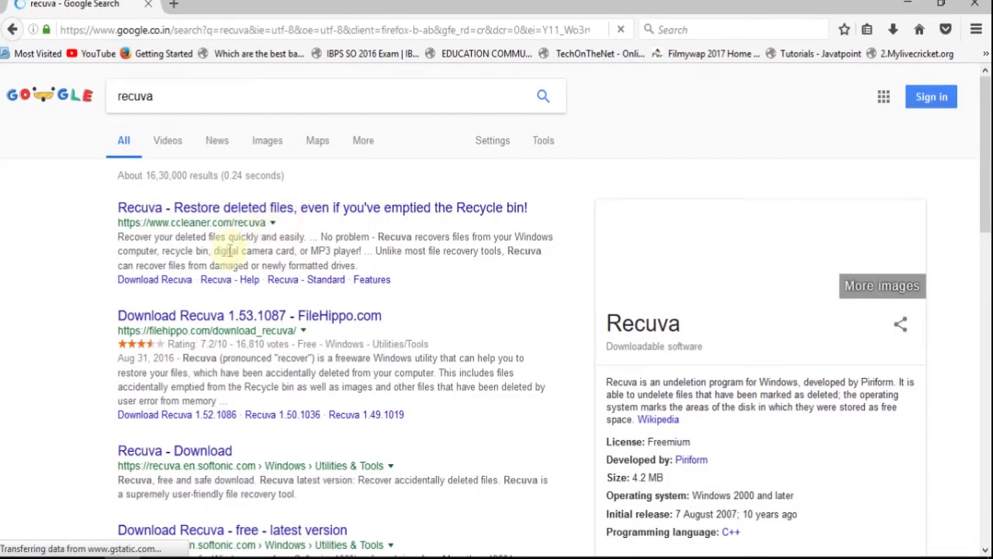
# - Clear the Google query and run the search for "recuva" again
pyautogui.click(155, 96)
pyautogui.press('BackSpace')
pyautogui.press('BackSpace')
pyautogui.press('BackSpace')
pyautogui.press('BackSpace')
pyautogui.press('BackSpace')
pyautogui.press('BackSpace')
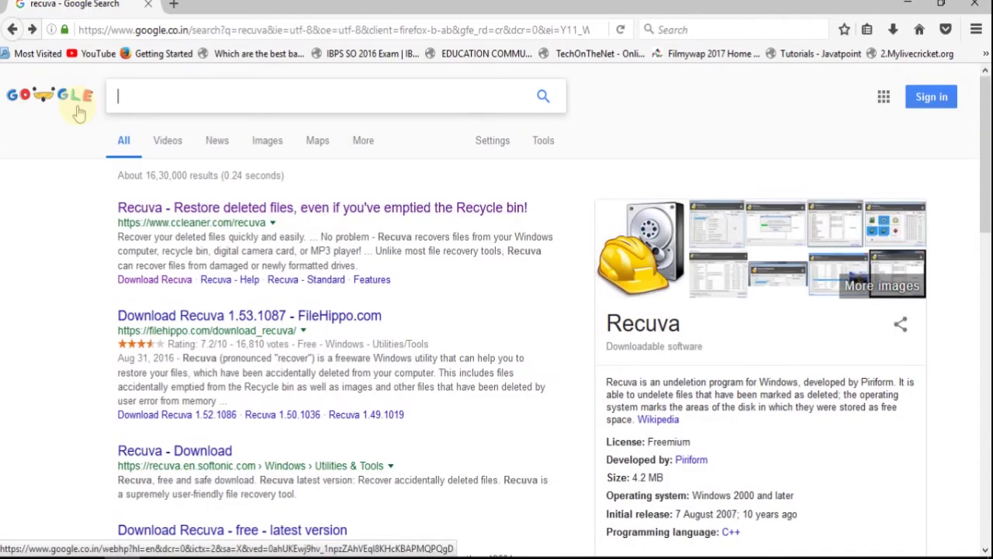
pyautogui.write('recuva')
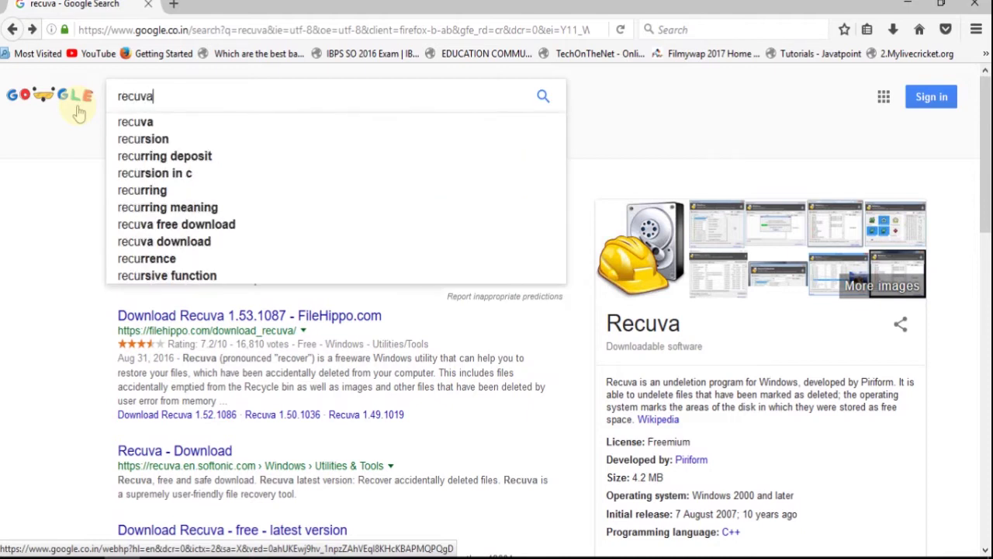
pyautogui.press('Return')
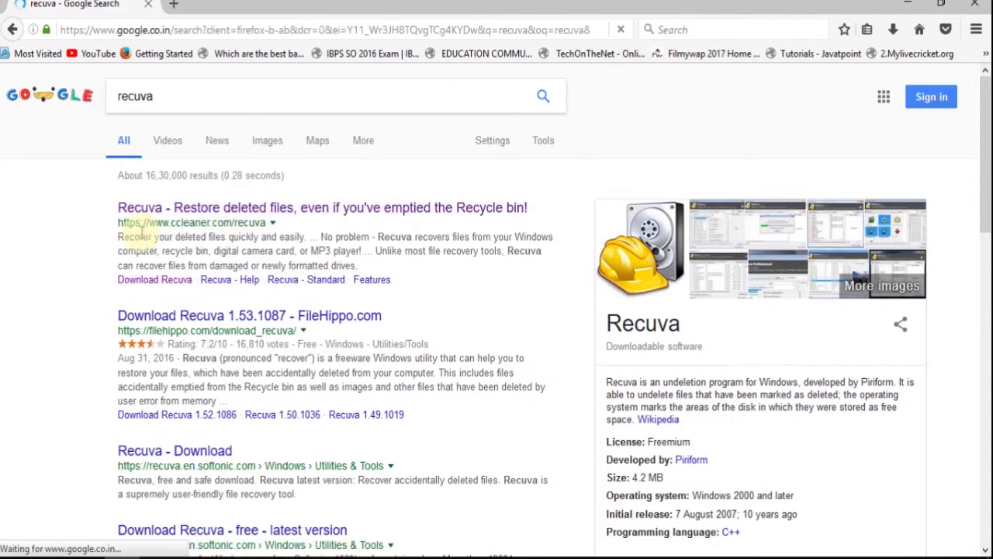
# - Open the FileHippo result for Recuva 1.53.1087 and save the latest version's installer, rcsetup153.exe
pyautogui.scroll(-3, 450, 295)
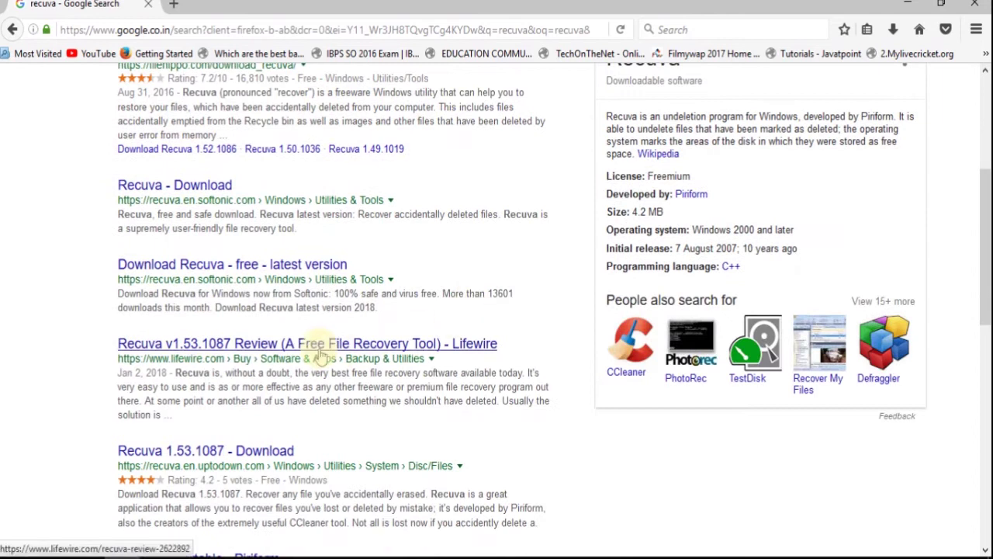
pyautogui.scroll(3, 321, 355)
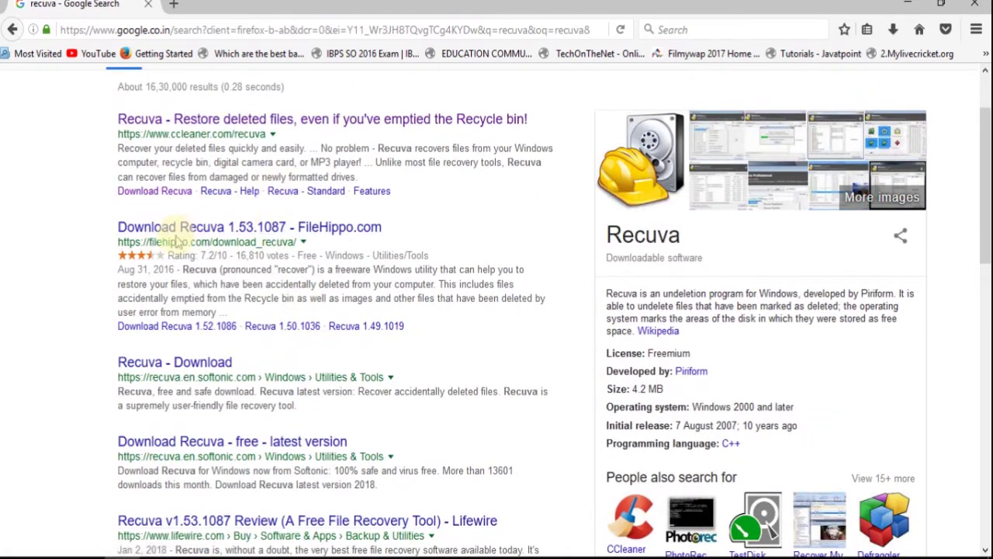
pyautogui.click(232, 227)
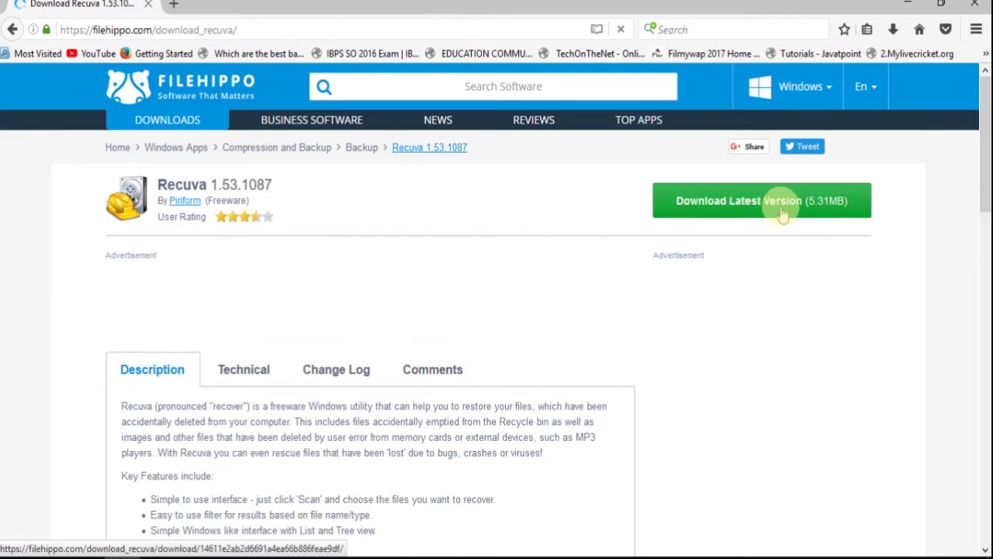
pyautogui.click(782, 216)
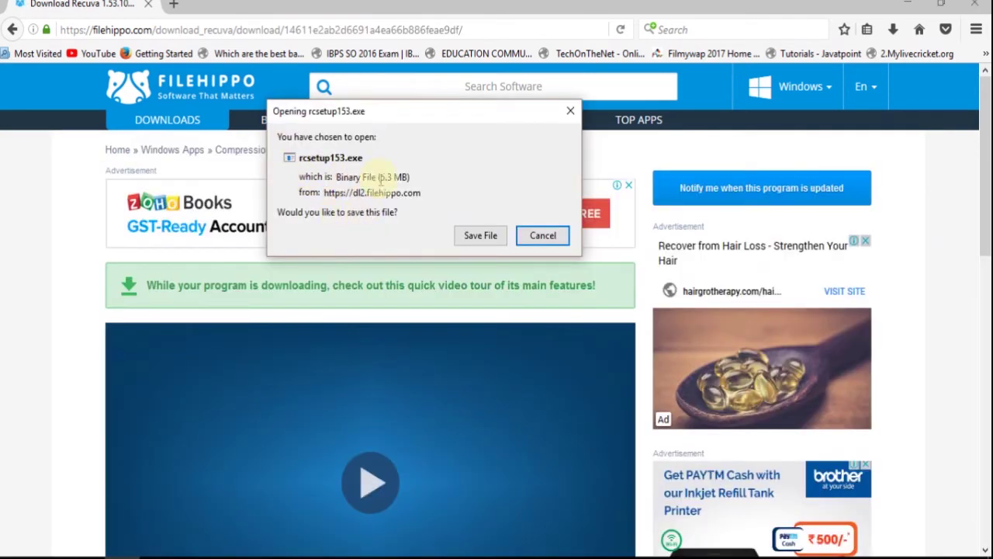
pyautogui.click(484, 237)
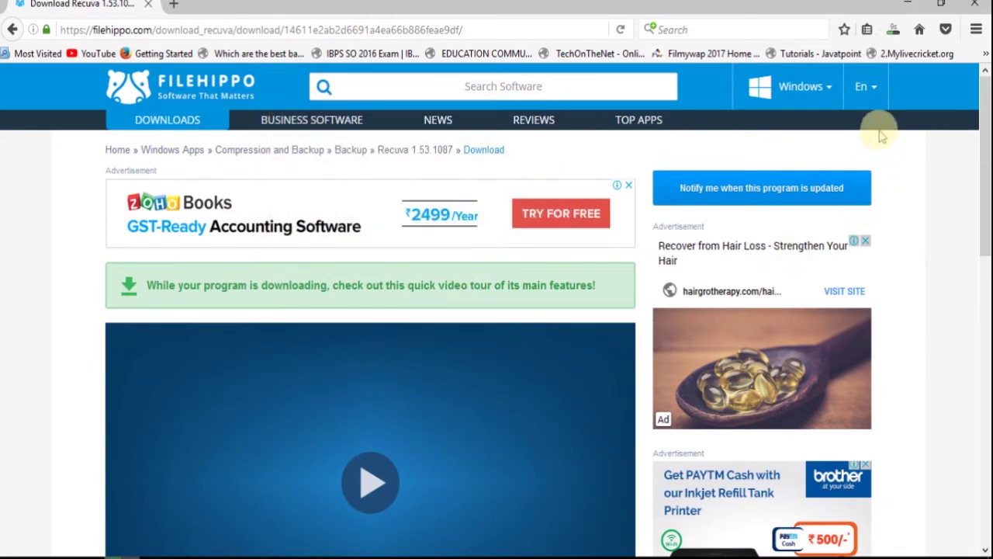
# - Show all Firefox downloads and open the folder containing rcsetup153.exe
pyautogui.click(893, 31)
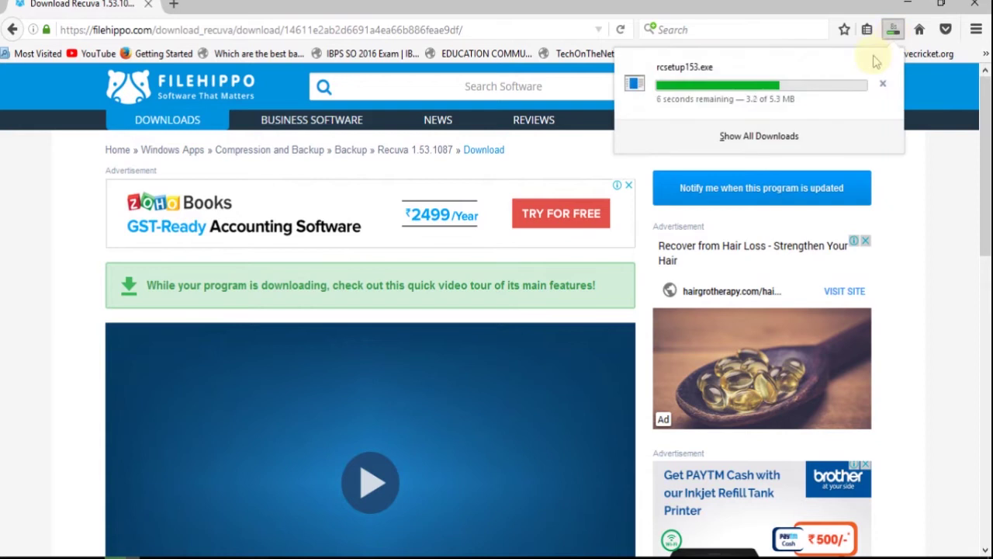
pyautogui.click(791, 133)
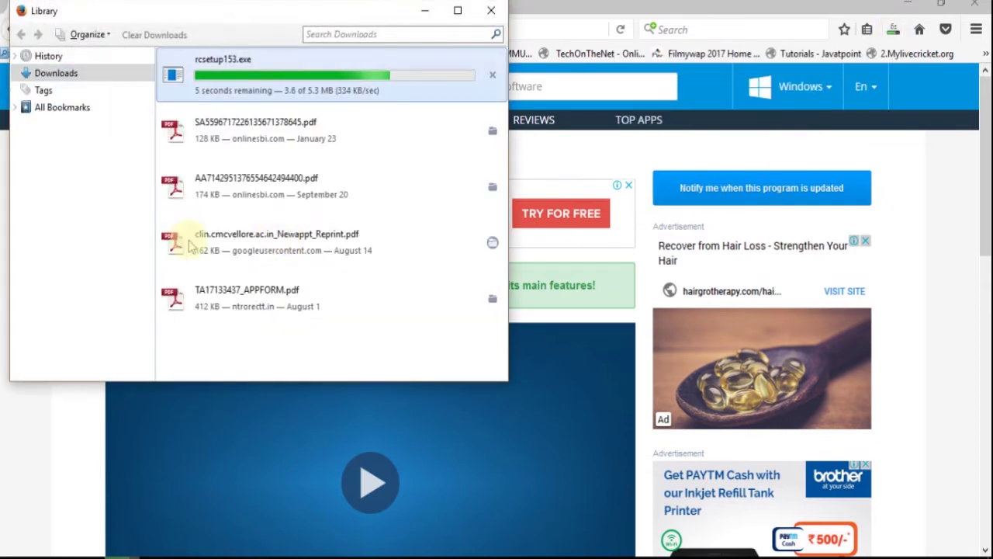
pyautogui.click(455, 12)
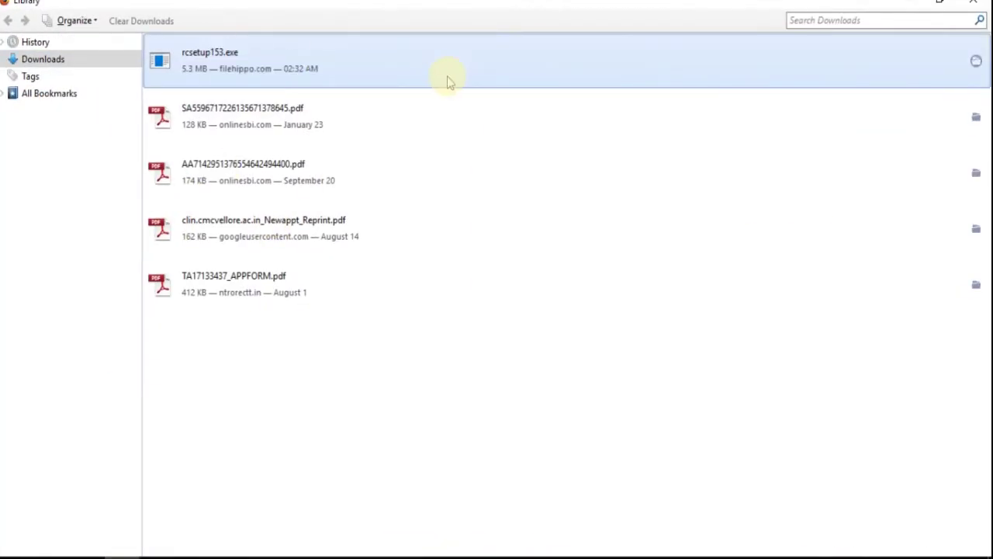
pyautogui.rightClick(288, 68)
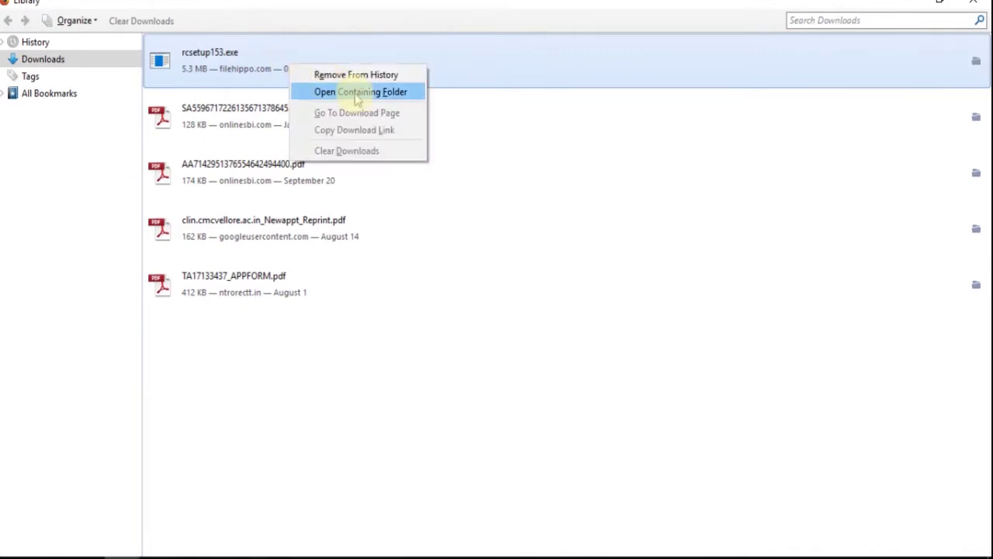
pyautogui.click(357, 94)
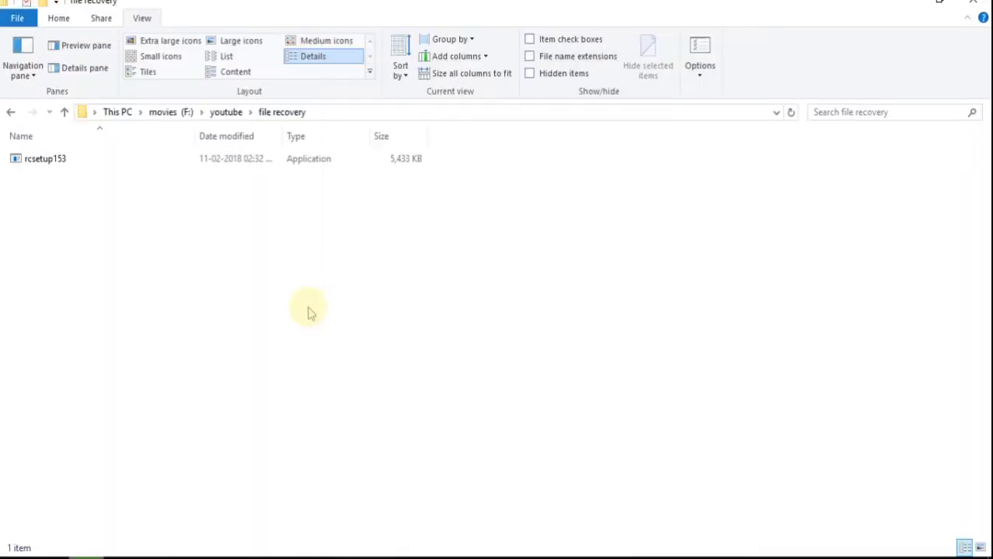
# - Run rcsetup153, decline the CCleaner offer, install Recuva v1.53 and launch it
pyautogui.doubleClick(60, 160)
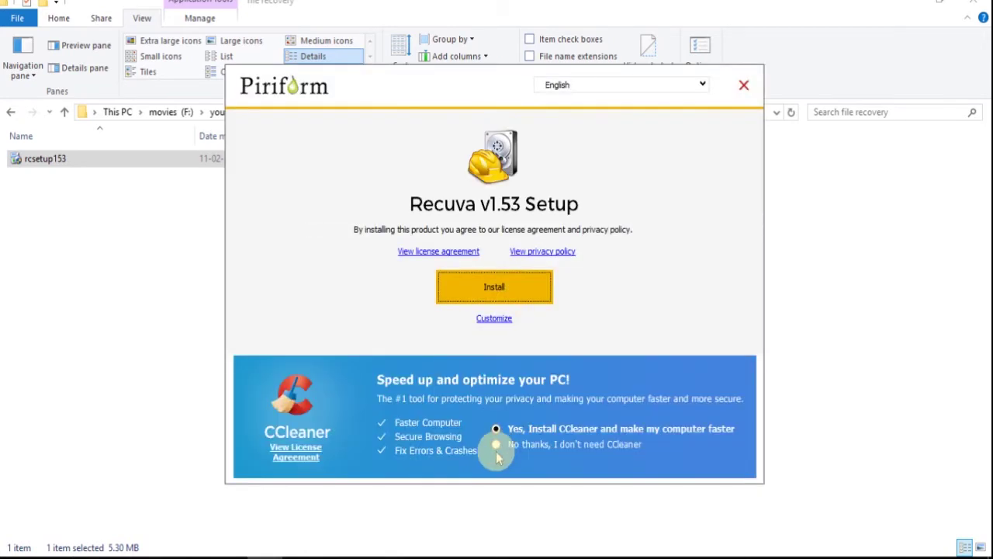
pyautogui.click(496, 445)
pyautogui.click(498, 297)
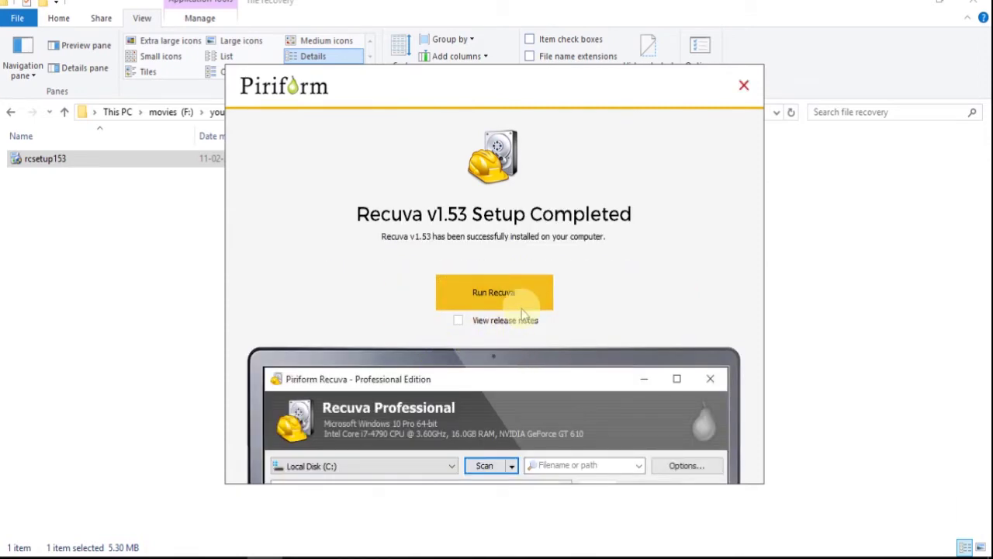
pyautogui.click(511, 308)
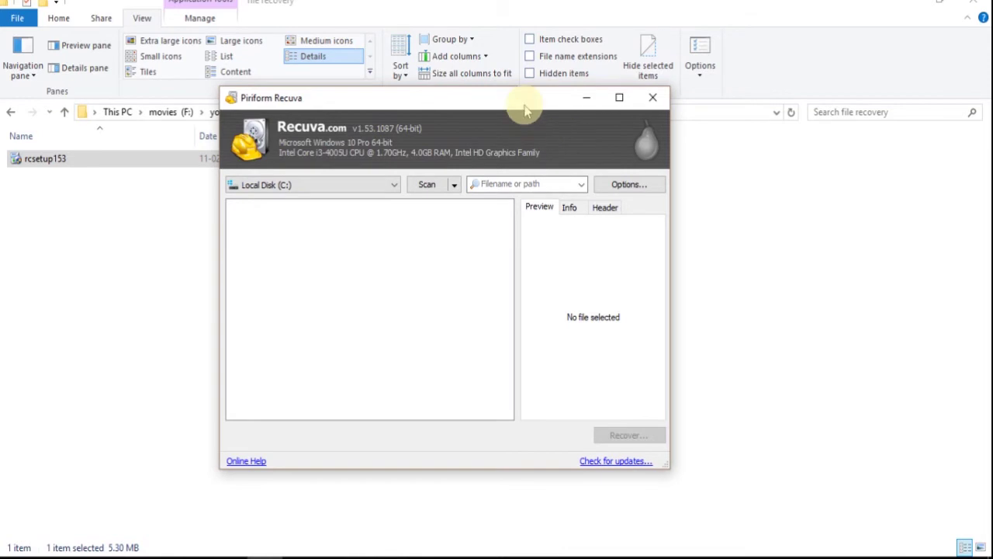
# - Move the Recuva window aside and create a folder named "data" in the file recovery folder
pyautogui.moveTo(525, 101); pyautogui.dragTo(790, 123)
pyautogui.click(235, 318)
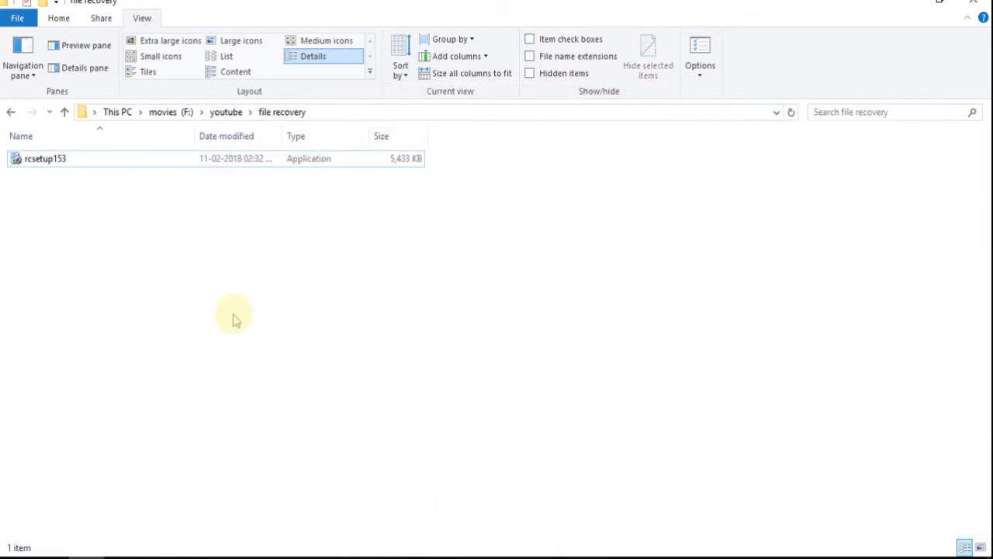
pyautogui.rightClick(243, 297)
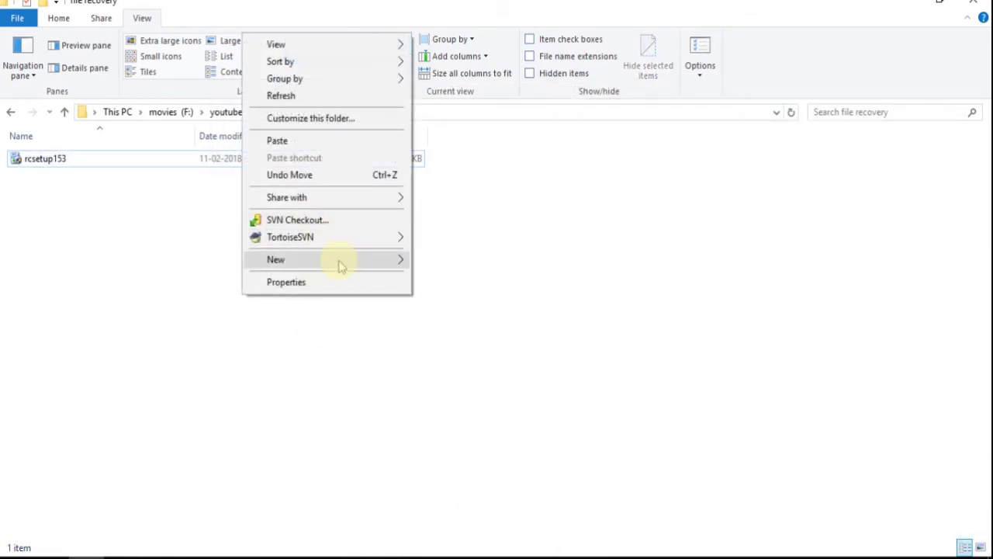
pyautogui.moveTo(343, 259)
pyautogui.click(456, 262)
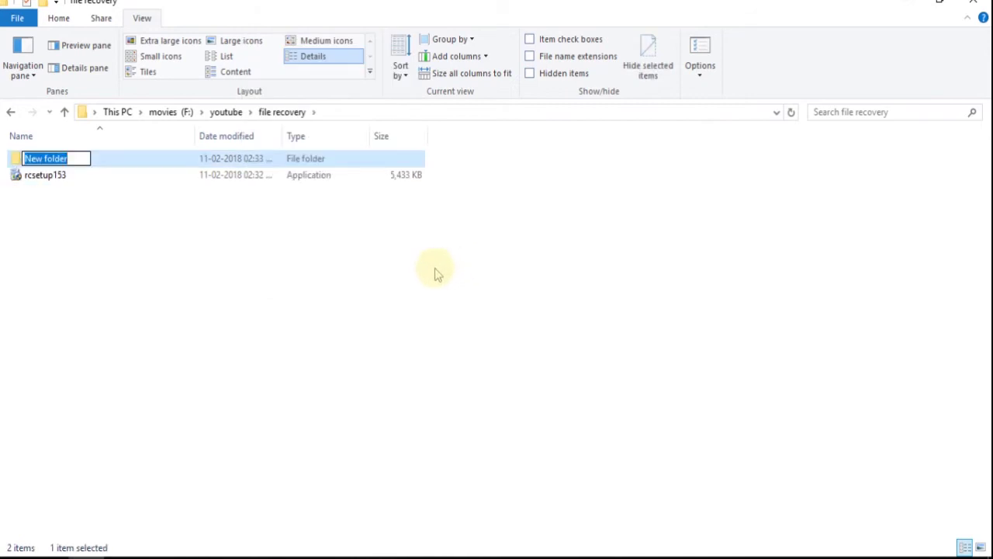
pyautogui.write('d')
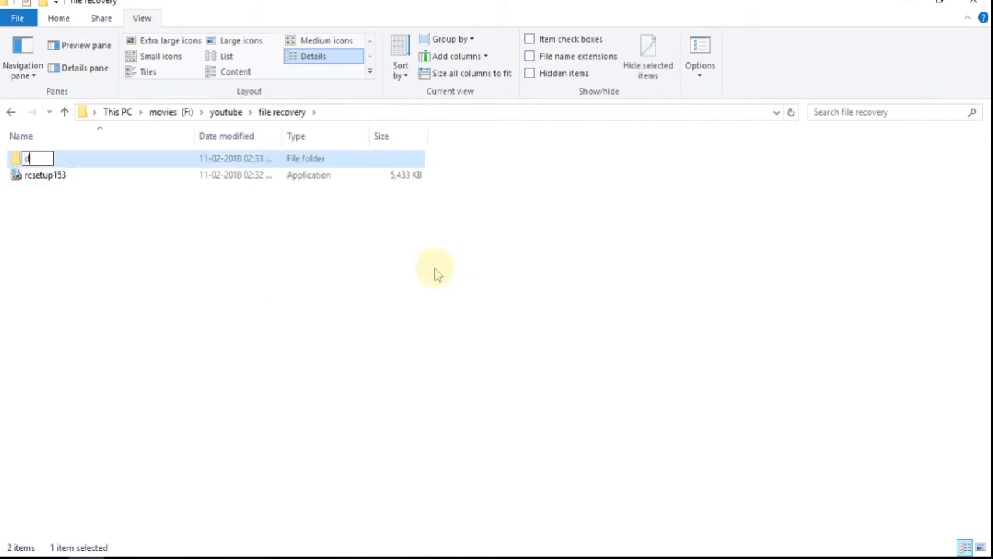
pyautogui.write('ata')
pyautogui.press('Return')
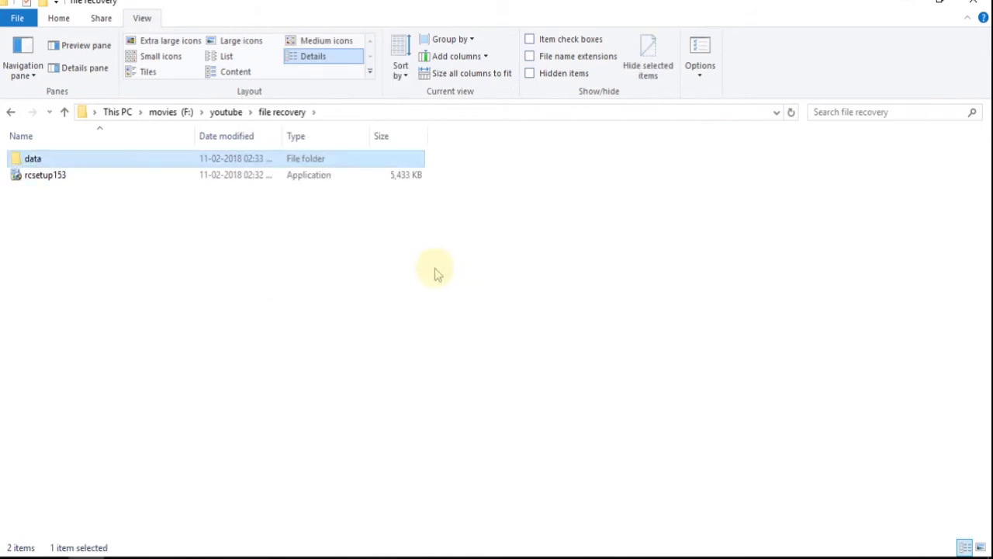
# - Paste the copied flower pictures into the data folder and display them as large icons
pyautogui.press('Return')
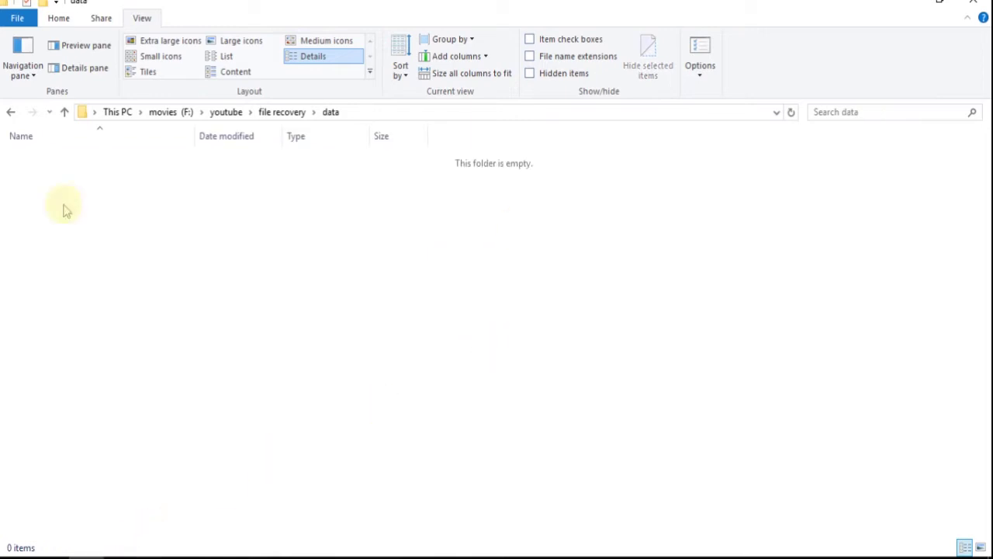
pyautogui.rightClick(113, 217)
pyautogui.click(174, 324)
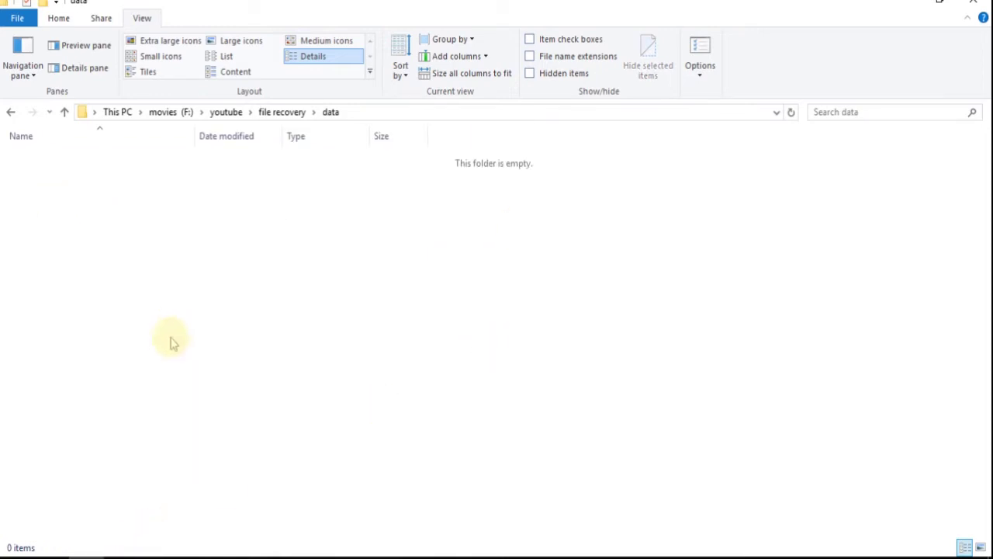
pyautogui.click(980, 547)
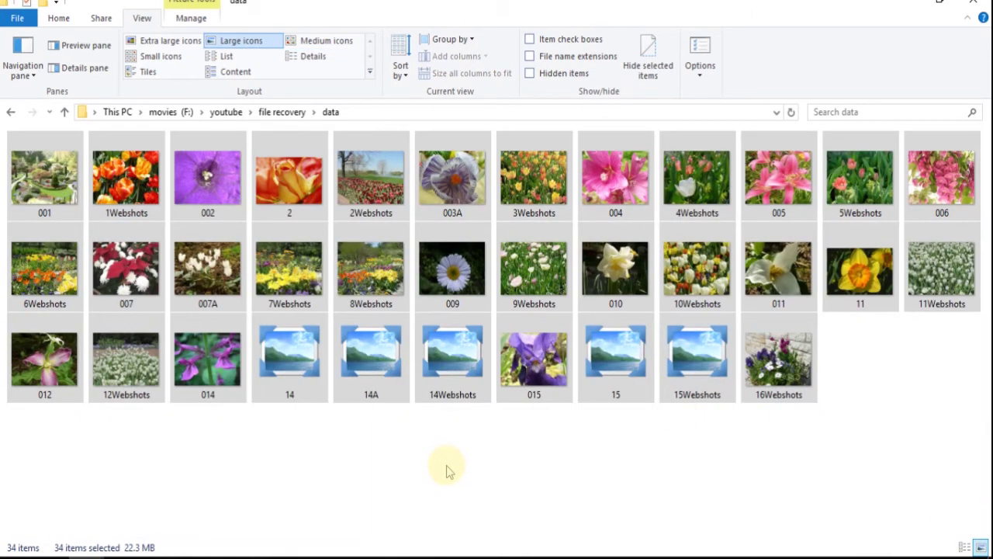
pyautogui.click(445, 472)
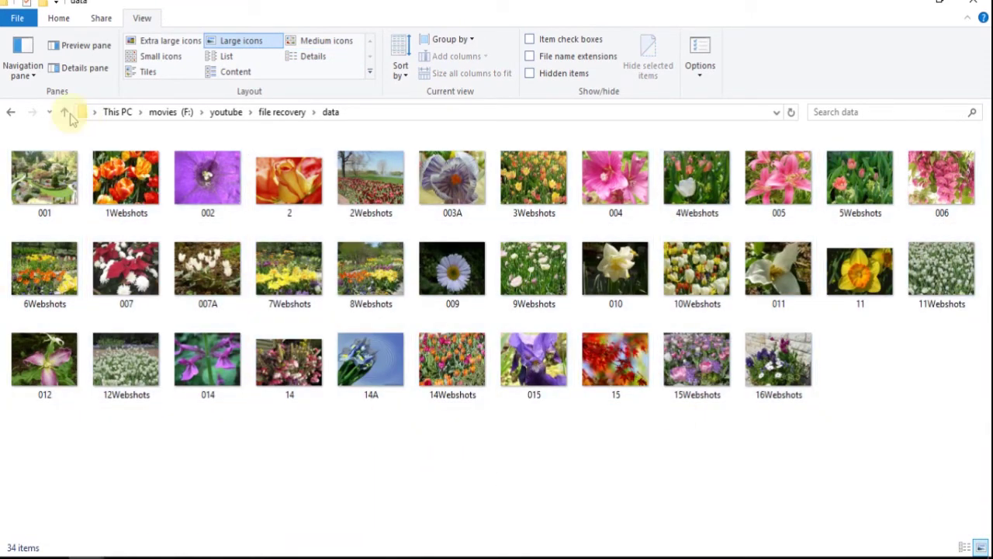
# - Go back to the file recovery folder, refresh it and reopen the data folder
pyautogui.click(10, 113)
pyautogui.rightClick(224, 286)
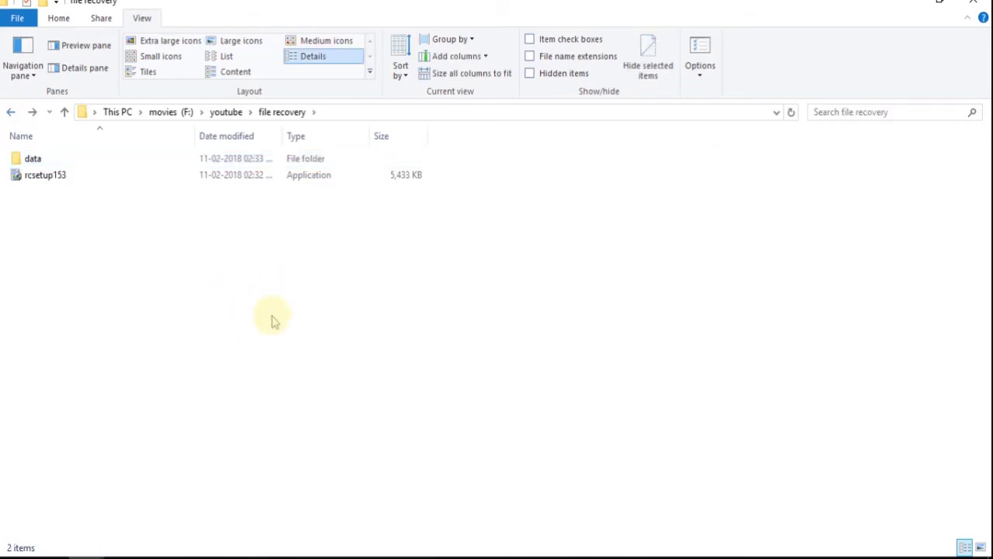
pyautogui.click(284, 346)
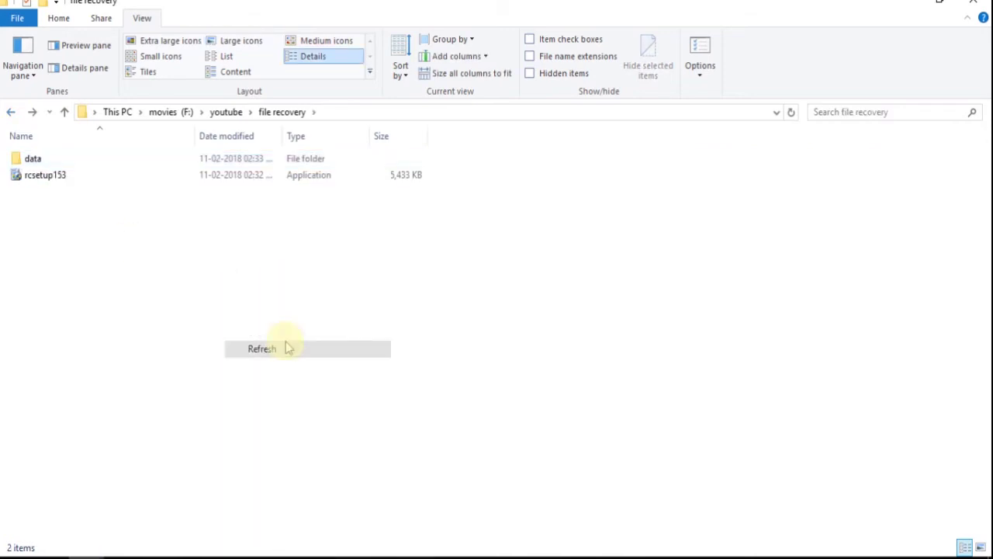
pyautogui.doubleClick(46, 159)
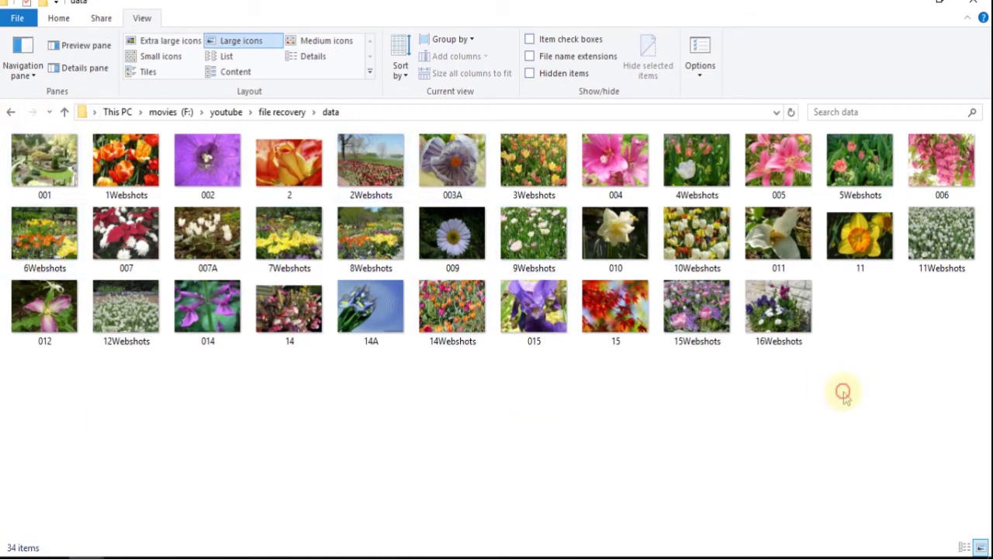
pyautogui.moveTo(862, 388); pyautogui.dragTo(4, 132)
pyautogui.click(265, 532)
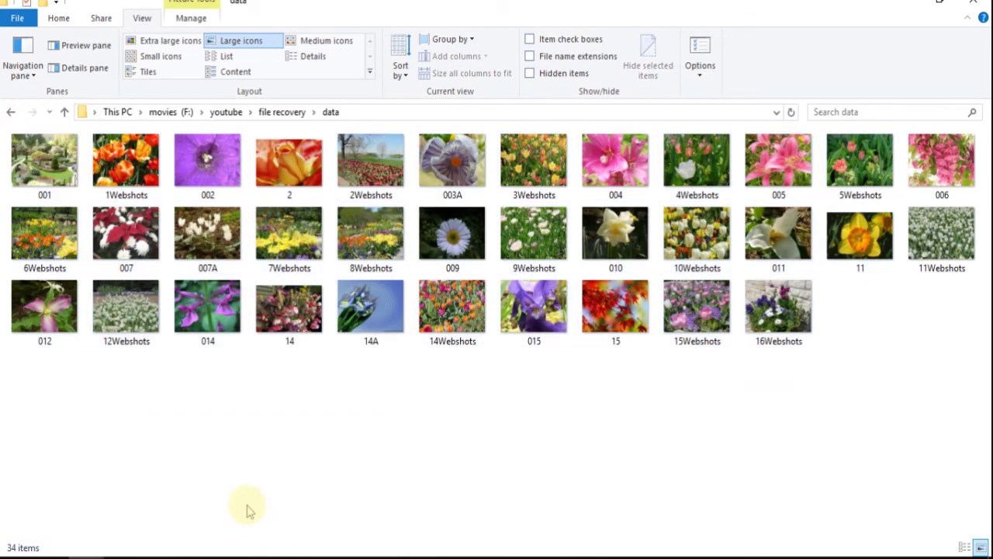
# - Permanently delete the six pictures 001, 1Webshots, 6Webshots, 007, 012 and 12Webshots from the data folder
pyautogui.click(50, 186)
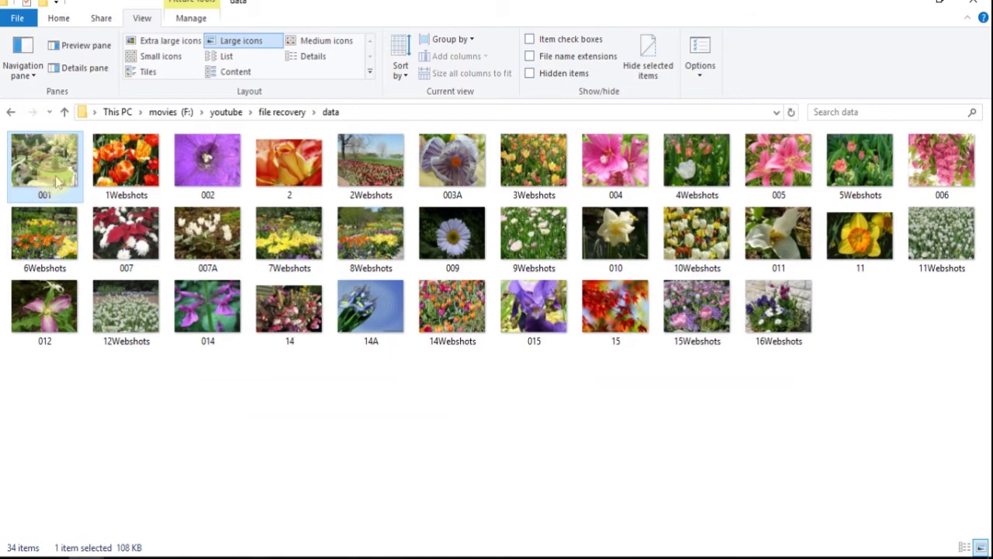
pyautogui.moveTo(15, 369); pyautogui.dragTo(147, 155)
pyautogui.hotkey('shift', 'Delete')
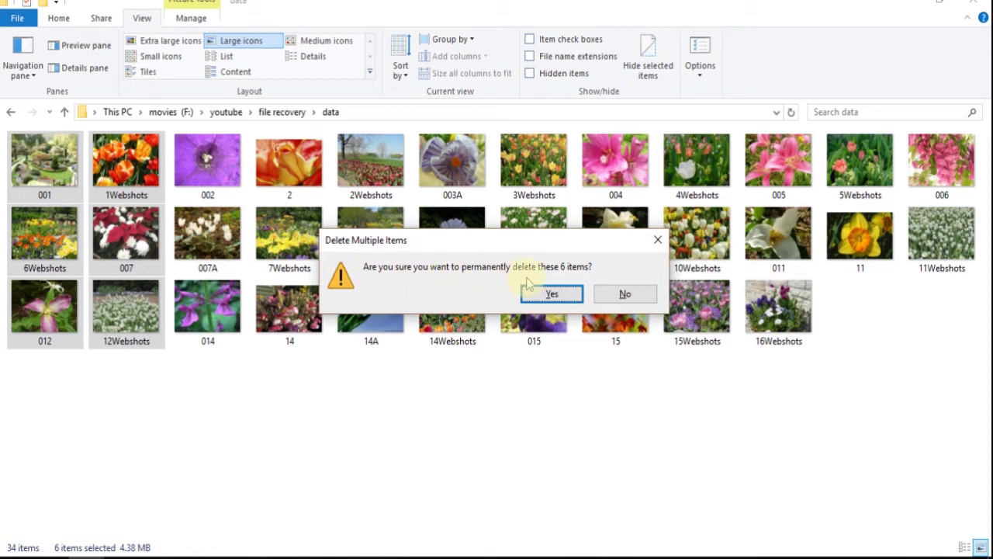
pyautogui.click(553, 294)
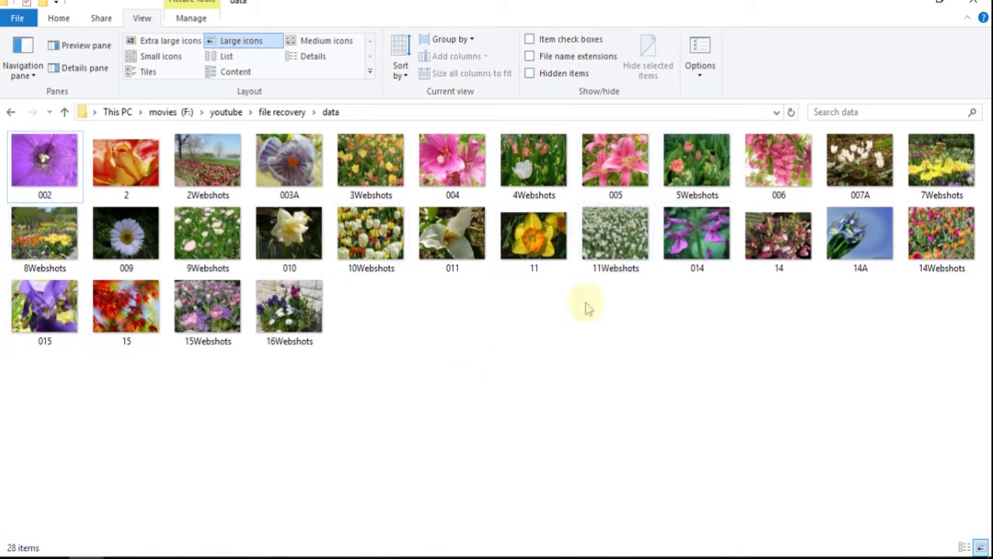
# - Go back to the file recovery folder, permanently delete the whole data folder and refresh the view
pyautogui.click(13, 113)
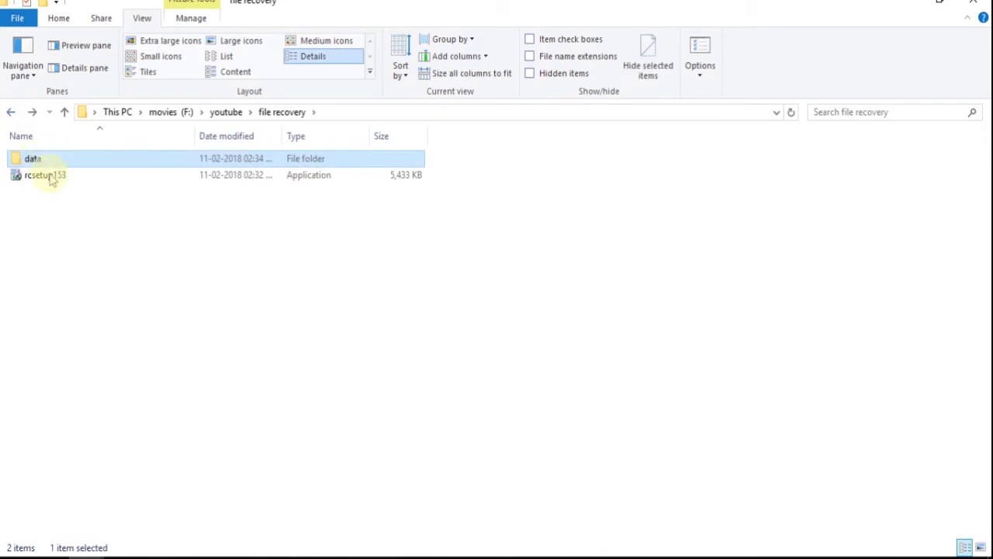
pyautogui.hotkey('shift', 'Delete')
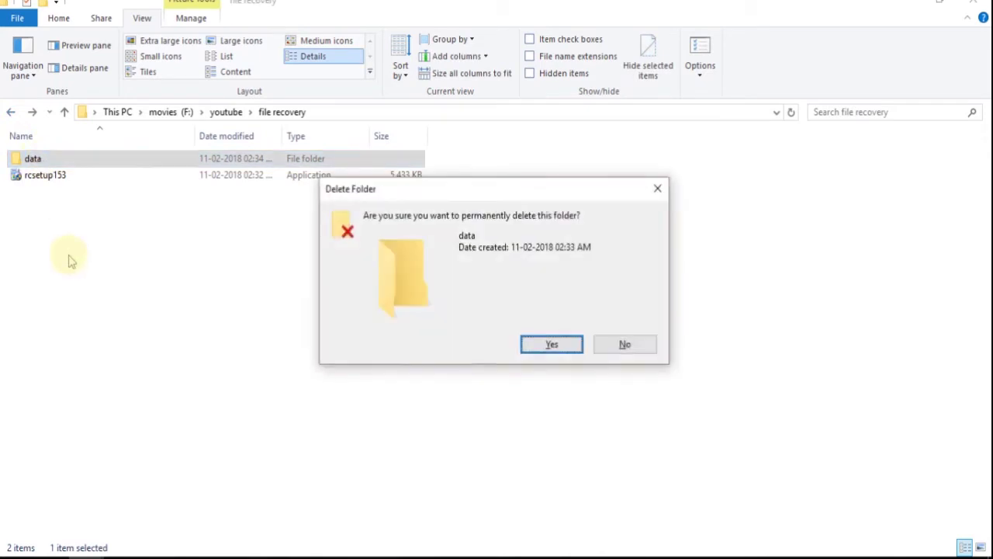
pyautogui.press('Return')
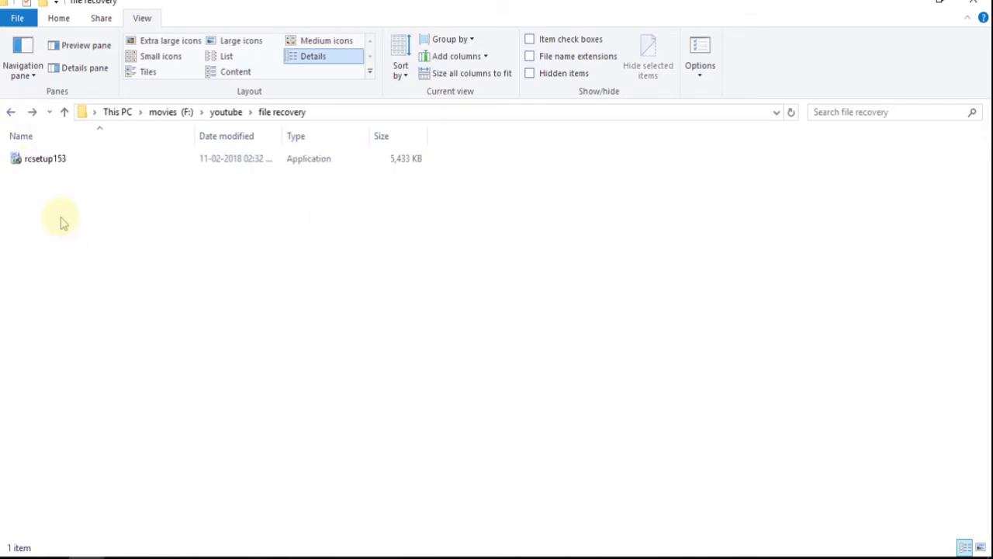
pyautogui.rightClick(151, 258)
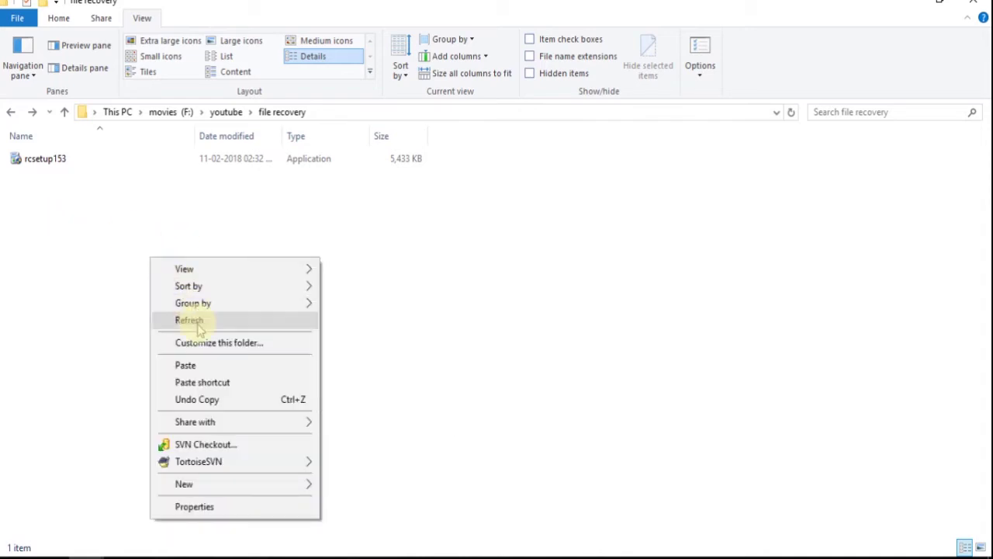
pyautogui.click(187, 319)
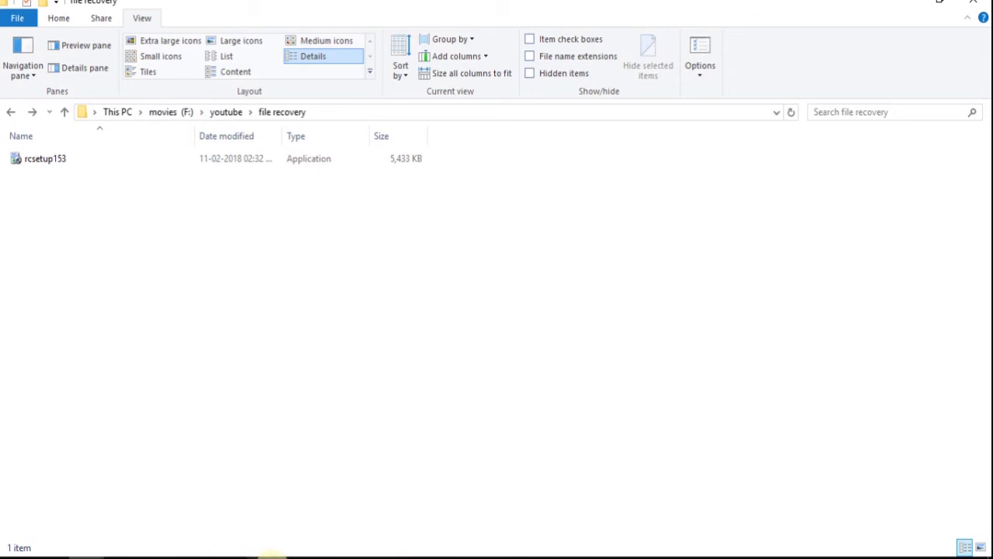
# - Switch to the open Recuva window and maximize it
pyautogui.click(270, 556)
pyautogui.moveTo(675, 116); pyautogui.dragTo(395, 124)
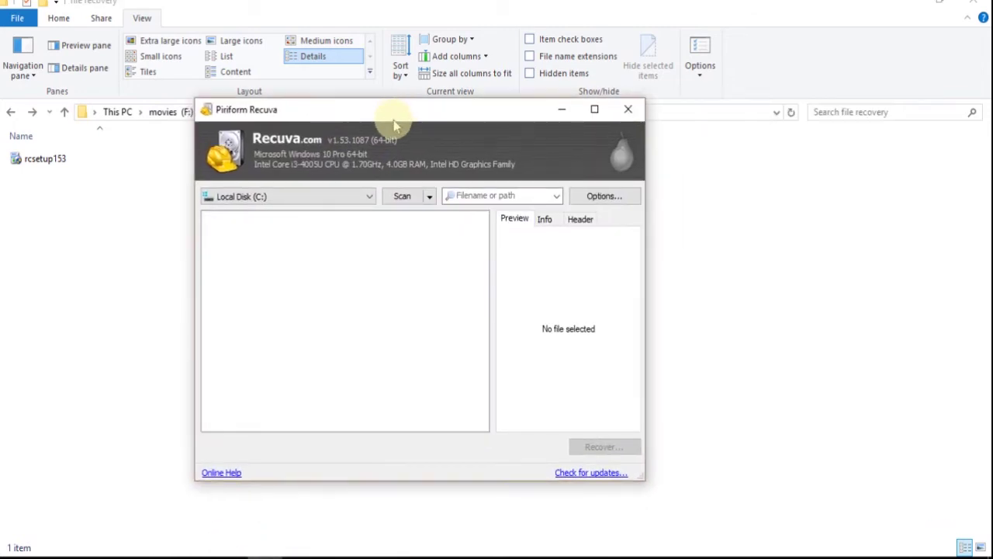
pyautogui.click(595, 109)
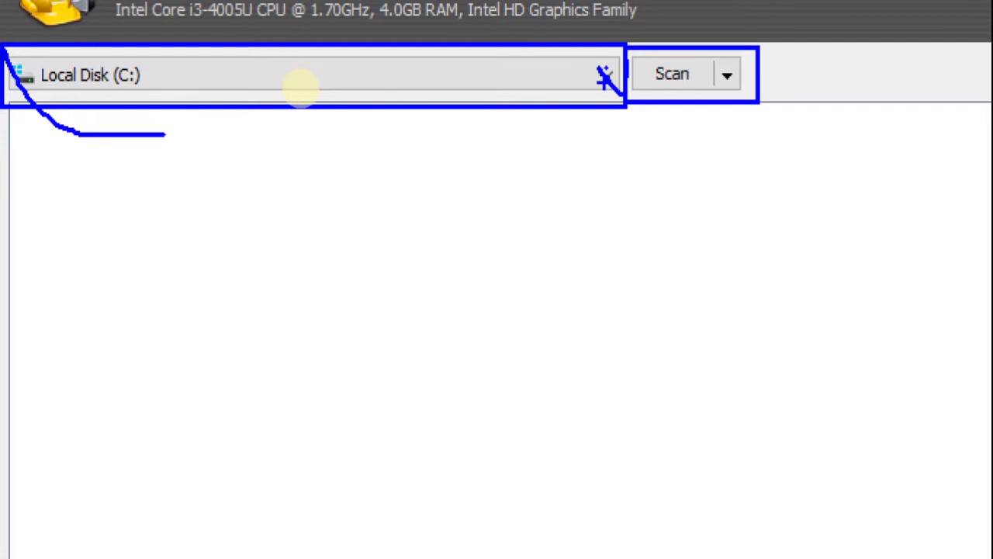
# - Choose the movies (F:) drive and scan it for deleted files
pyautogui.click(488, 89)
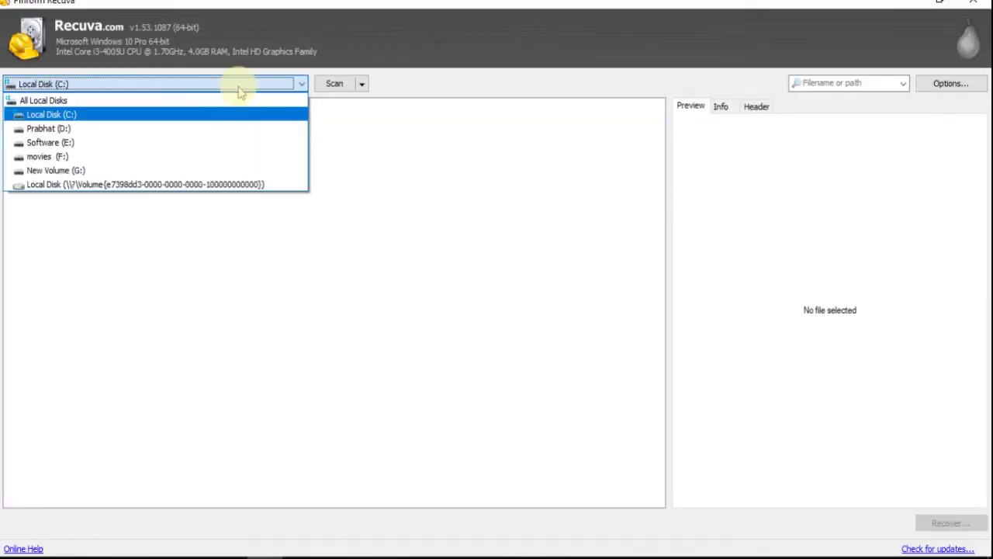
pyautogui.click(207, 156)
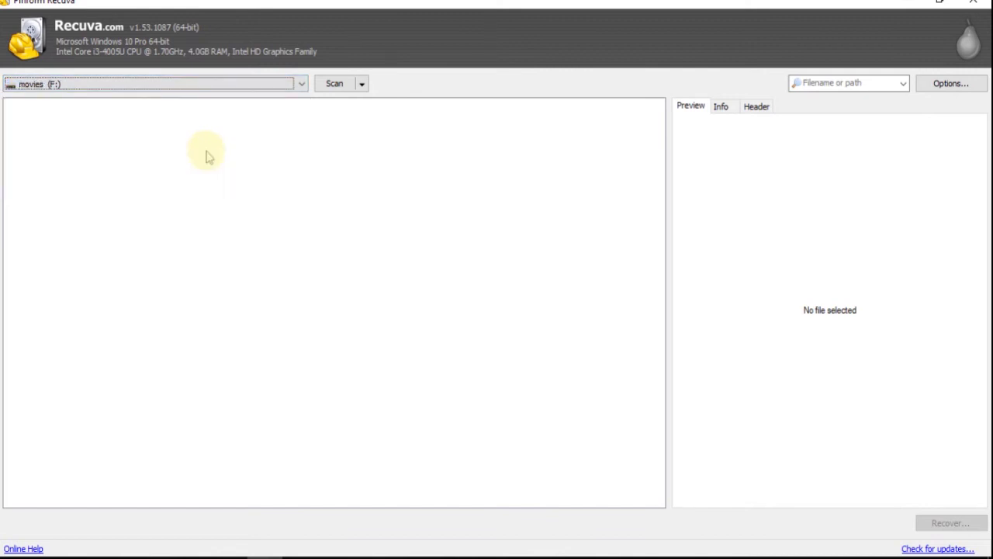
pyautogui.click(332, 86)
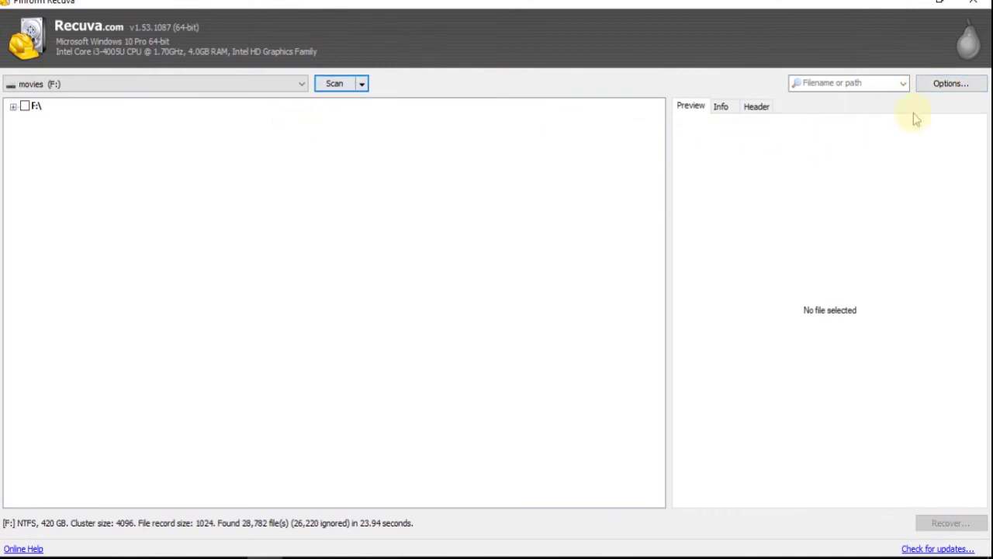
pyautogui.click(14, 107)
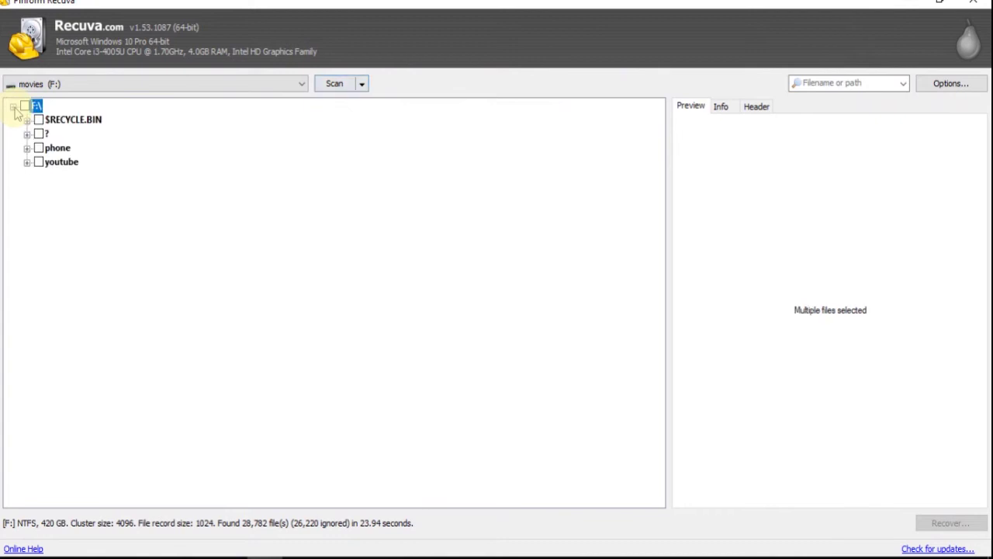
pyautogui.click(14, 107)
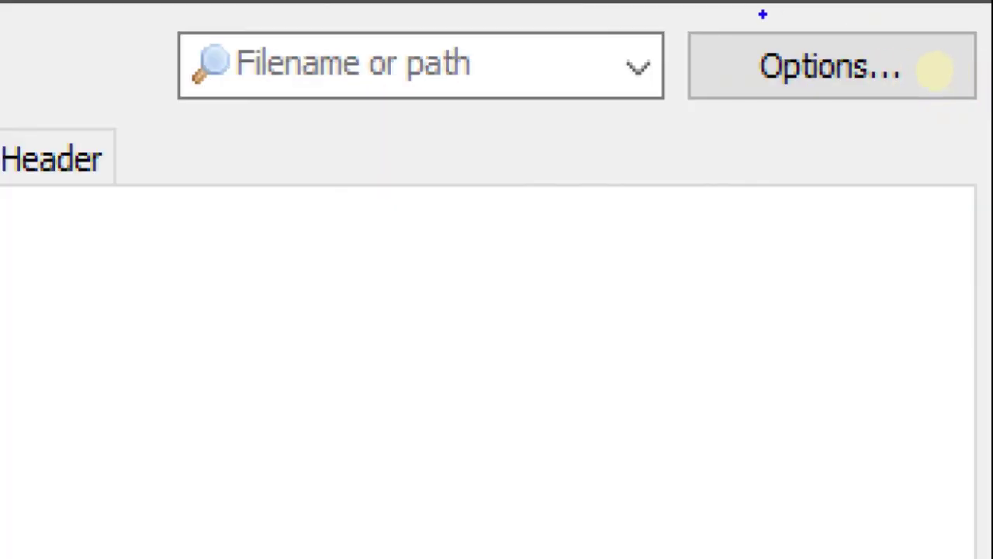
pyautogui.moveTo(674, 17); pyautogui.dragTo(741, 159)
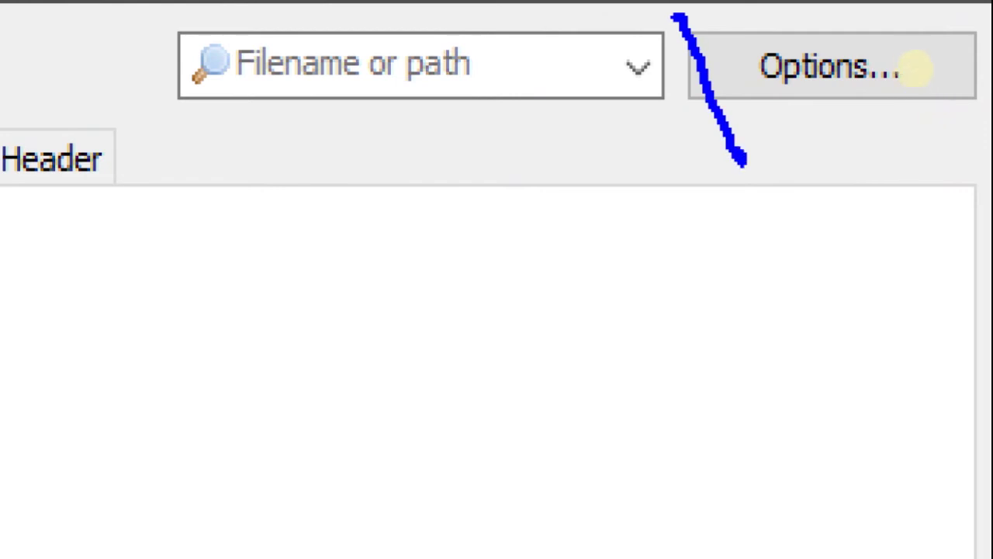
pyautogui.moveTo(680, 11)
pyautogui.mouseDown()
pyautogui.moveTo(891, 122)
pyautogui.moveTo(987, 118)
pyautogui.mouseUp()
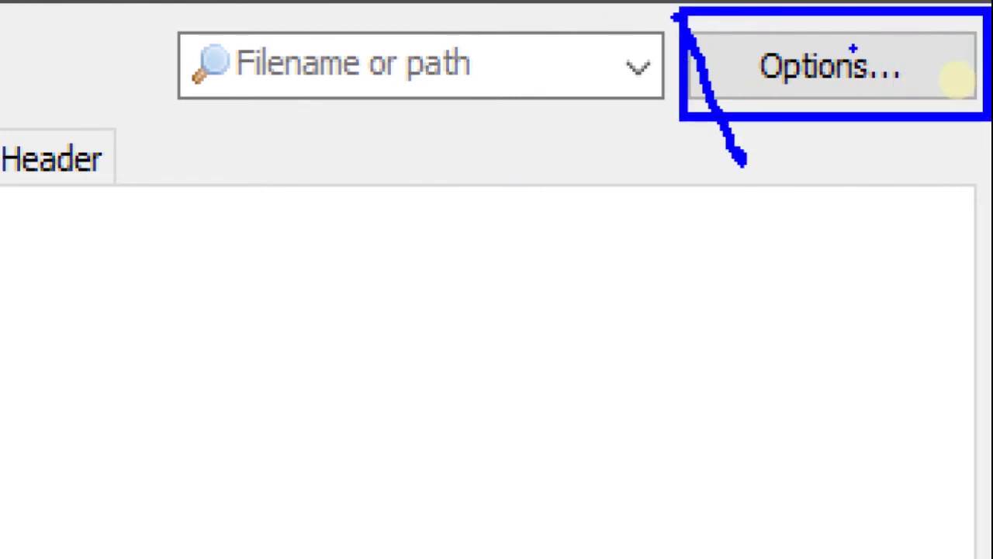
pyautogui.moveTo(710, 56)
pyautogui.mouseDown()
pyautogui.moveTo(783, 97)
pyautogui.moveTo(799, 29)
pyautogui.mouseUp()
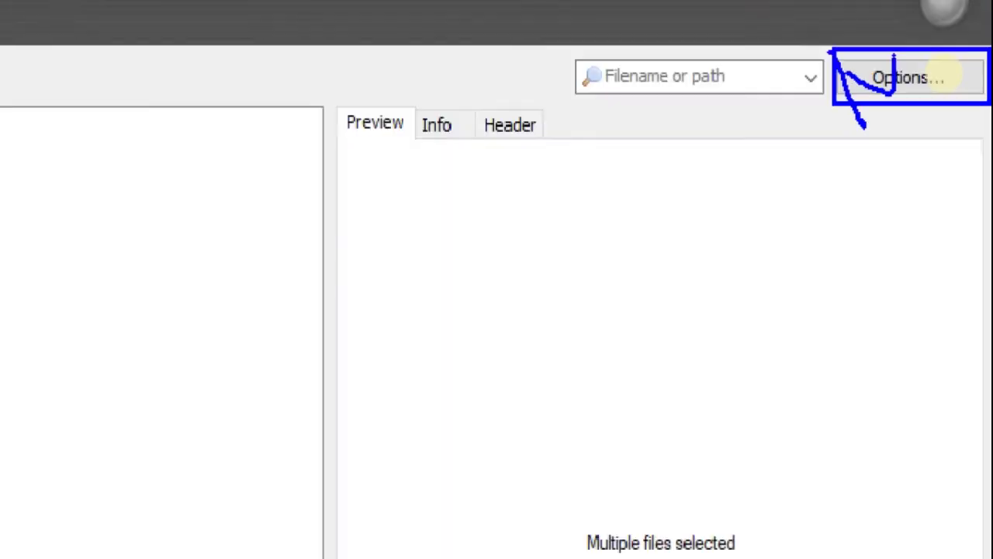
# - Change the view mode of the scan results to List View in the options
pyautogui.click(962, 89)
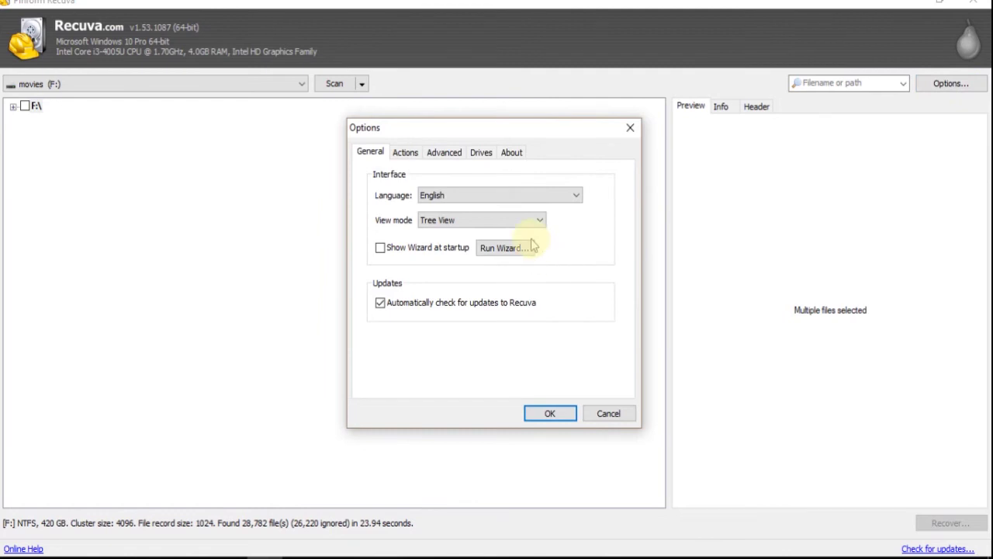
pyautogui.click(470, 223)
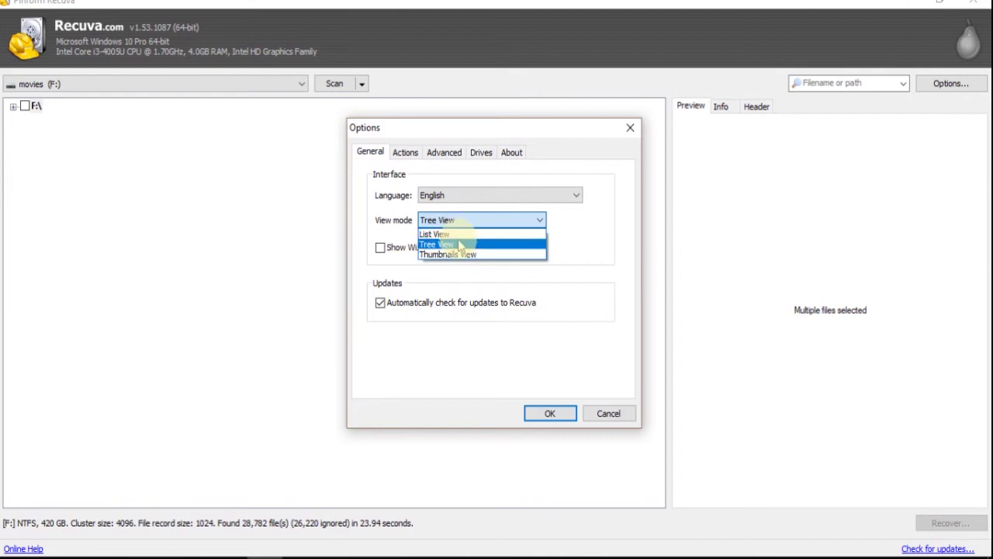
pyautogui.click(458, 235)
pyautogui.press('Return')
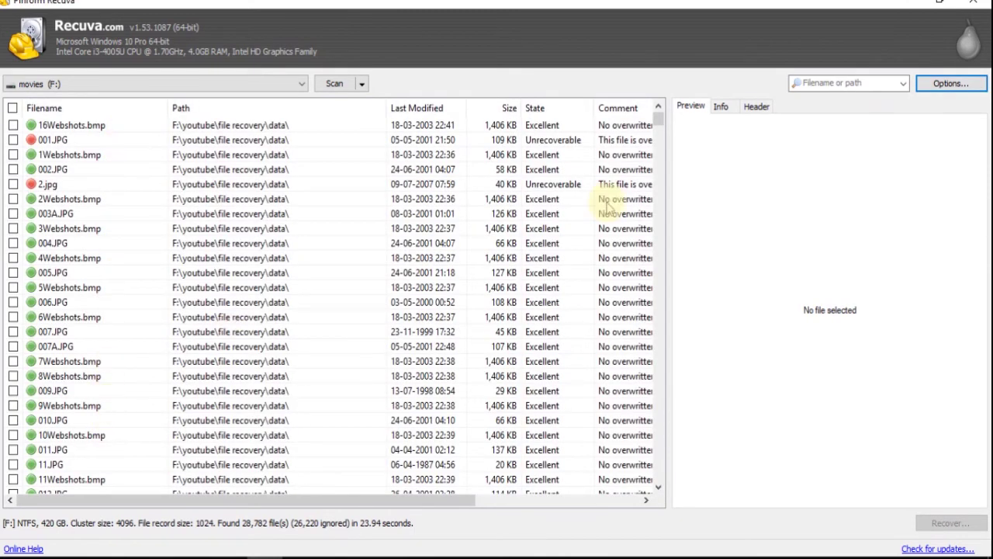
# - Set the view mode of the scan results to Tree View in the options
pyautogui.click(968, 84)
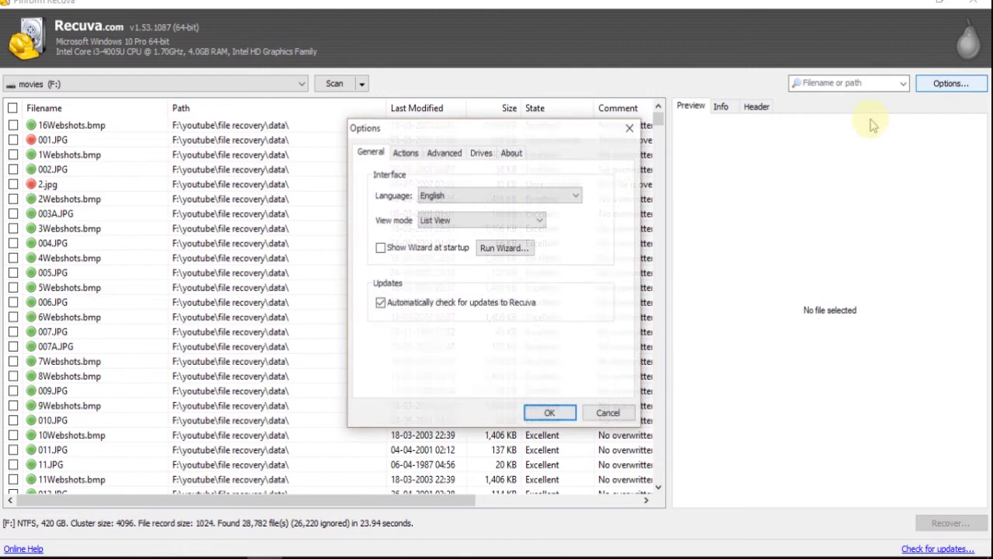
pyautogui.click(450, 221)
pyautogui.click(436, 243)
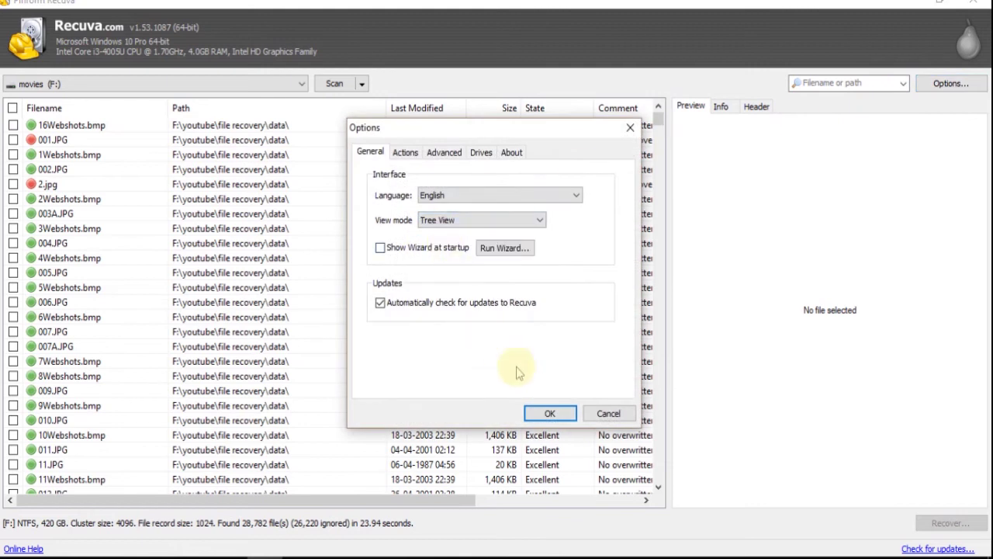
pyautogui.click(550, 413)
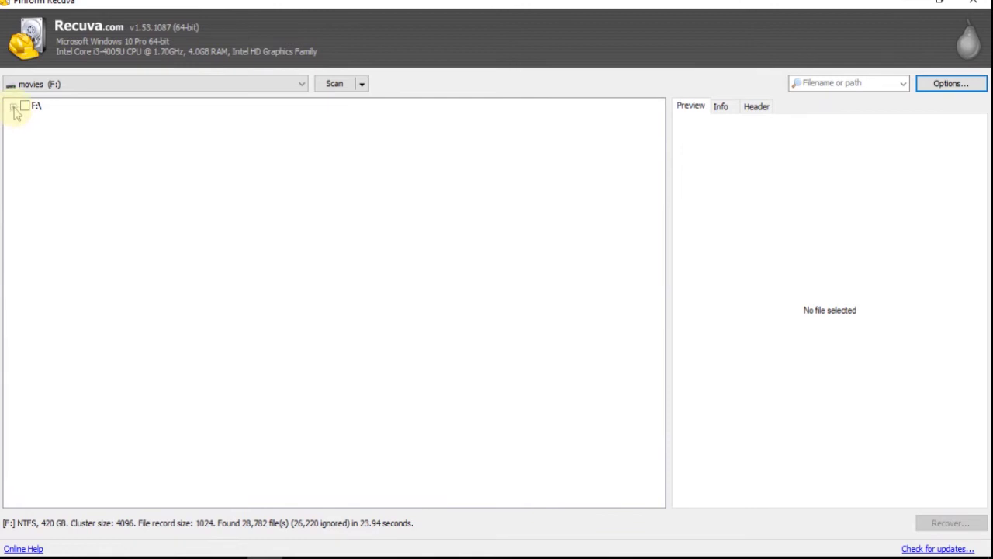
# - Expand the F:\ results tree through youtube and file recovery to list the deleted files in the data folder
pyautogui.click(13, 108)
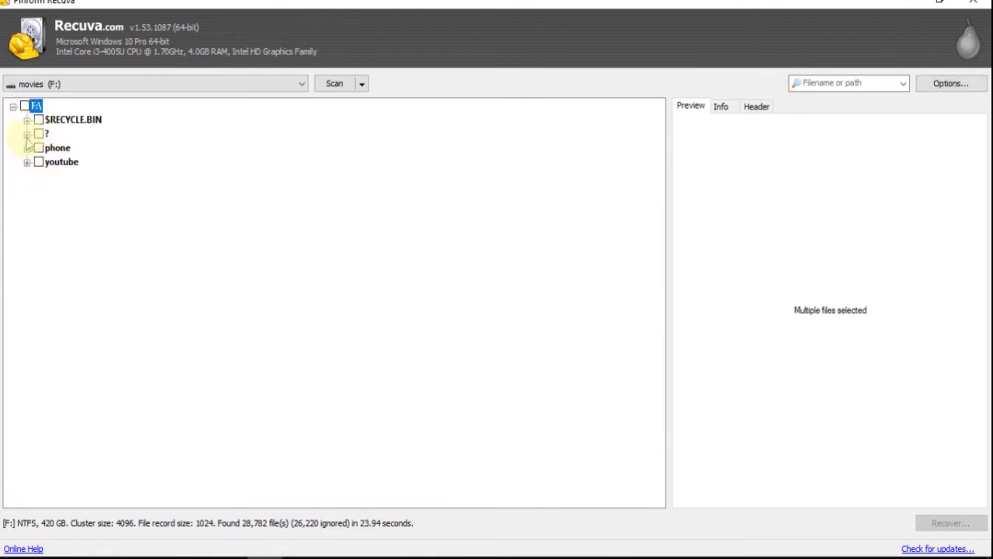
pyautogui.click(26, 134)
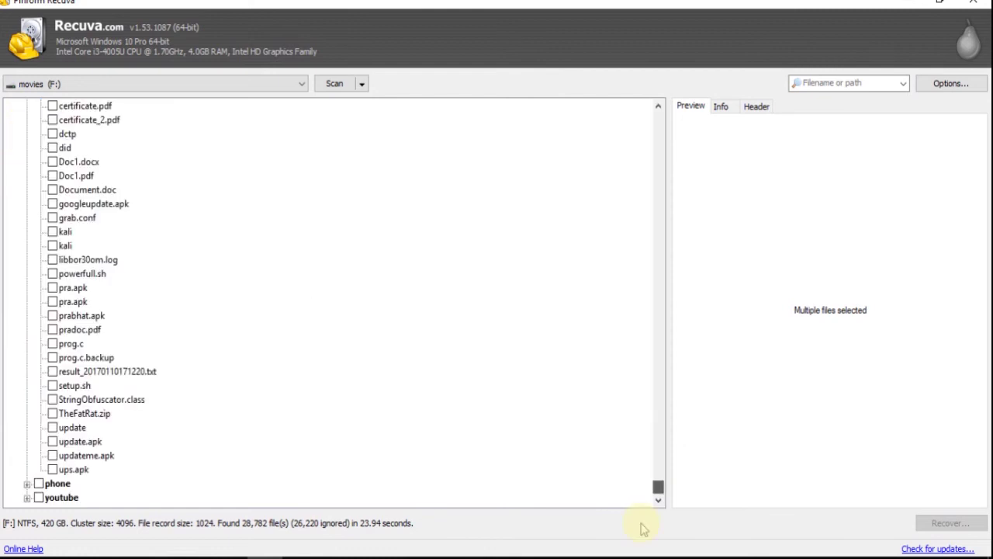
pyautogui.click(27, 498)
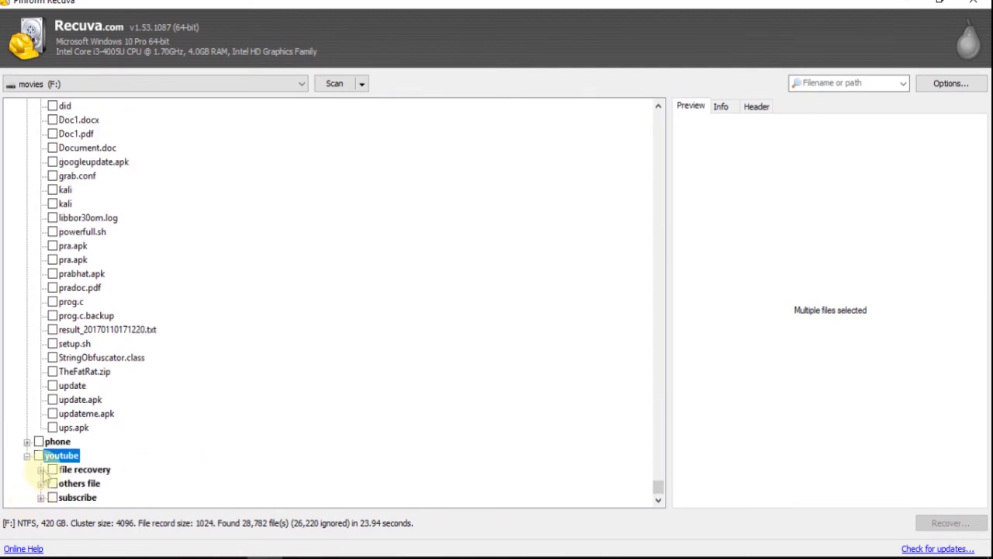
pyautogui.click(40, 470)
pyautogui.click(53, 484)
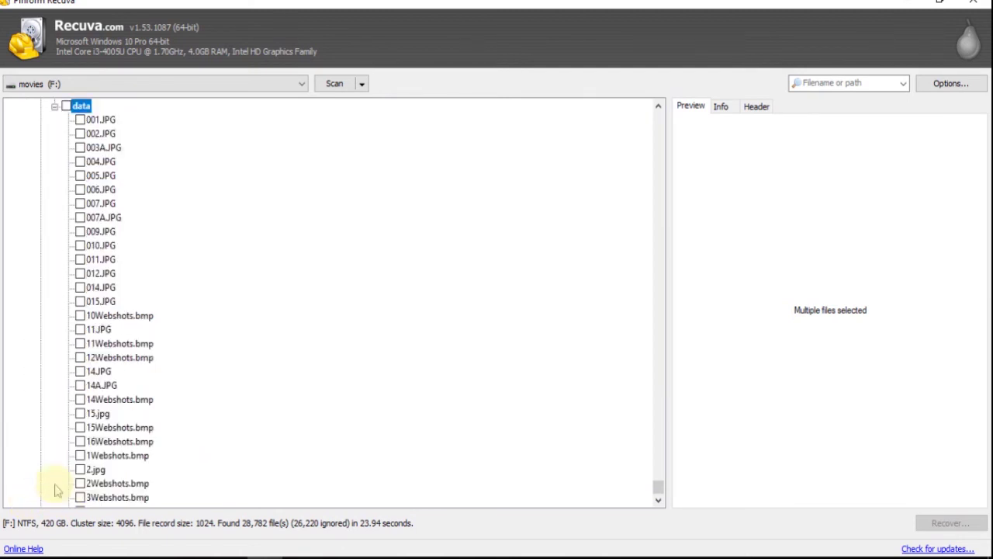
# - Look through the deleted pictures in the data folder and mark the whole folder for recovery
pyautogui.scroll(-3, 159, 197)
pyautogui.scroll(8, 202, 204)
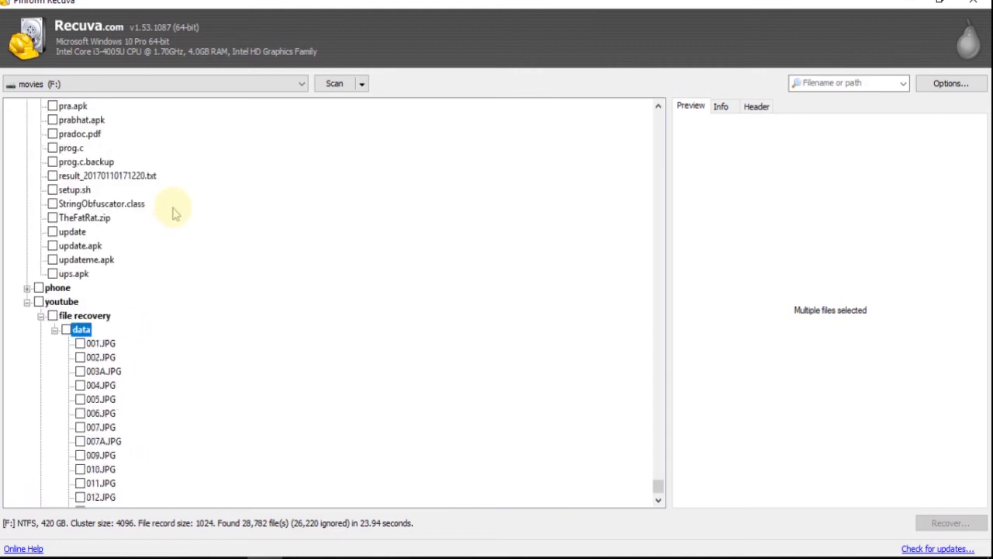
pyautogui.scroll(-3, 205, 229)
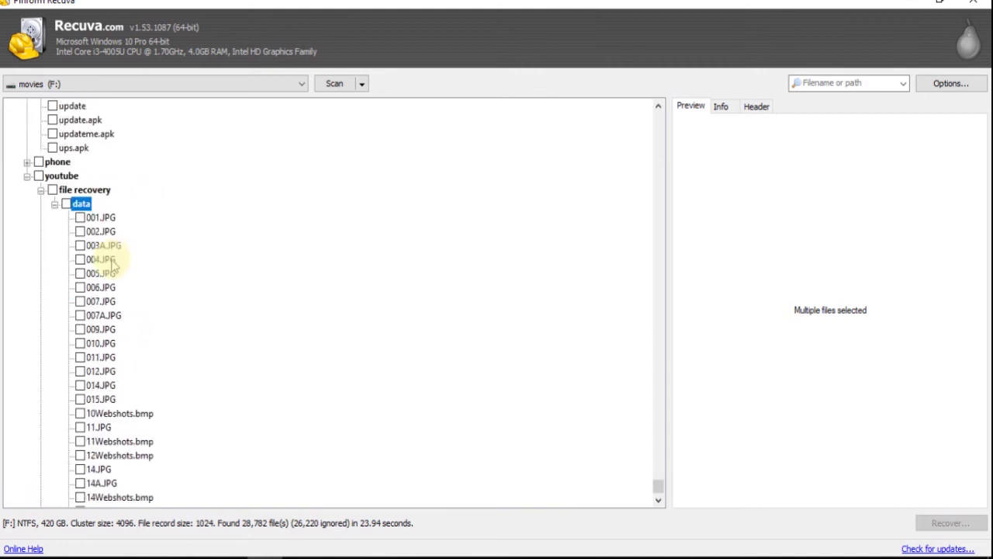
pyautogui.click(66, 204)
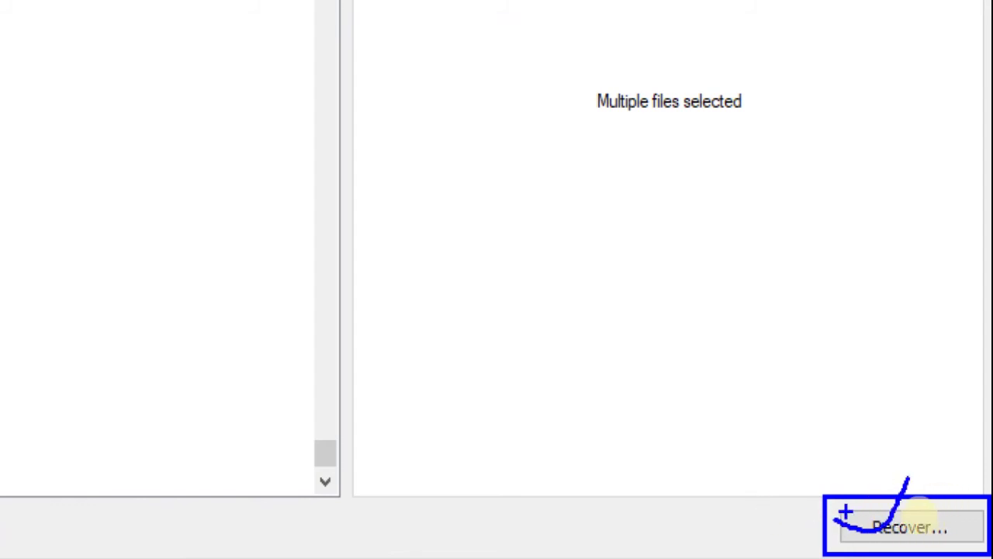
# - Recover the marked files into New folder on New Volume (G:) and close the completion report
pyautogui.click(916, 528)
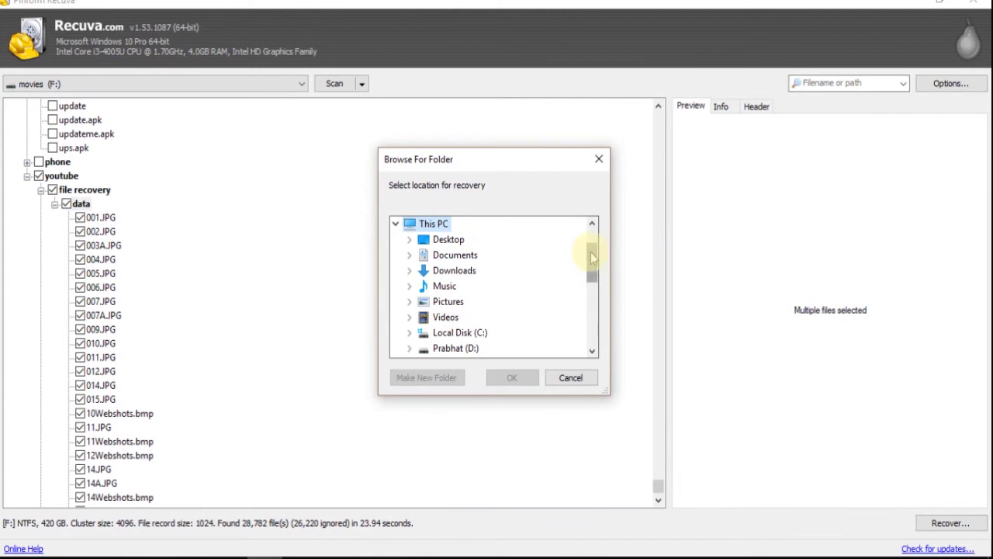
pyautogui.moveTo(590, 252); pyautogui.dragTo(592, 272)
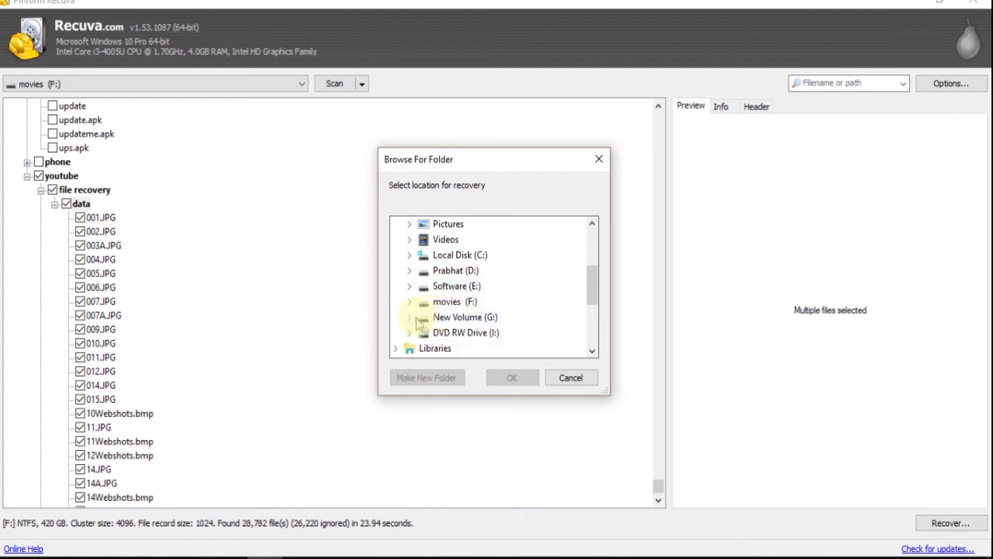
pyautogui.doubleClick(446, 318)
pyautogui.scroll(-2, 479, 327)
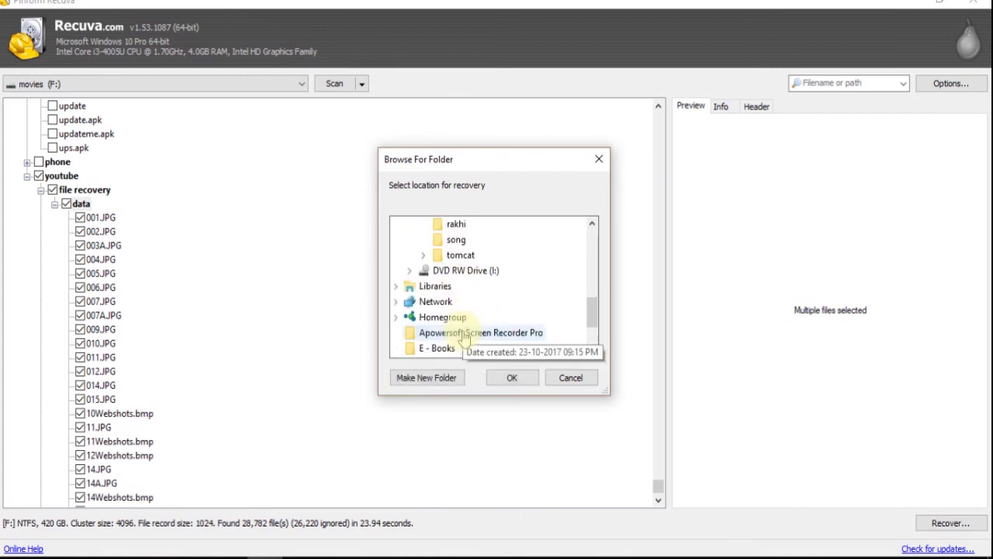
pyautogui.scroll(1, 434, 268)
pyautogui.click(466, 239)
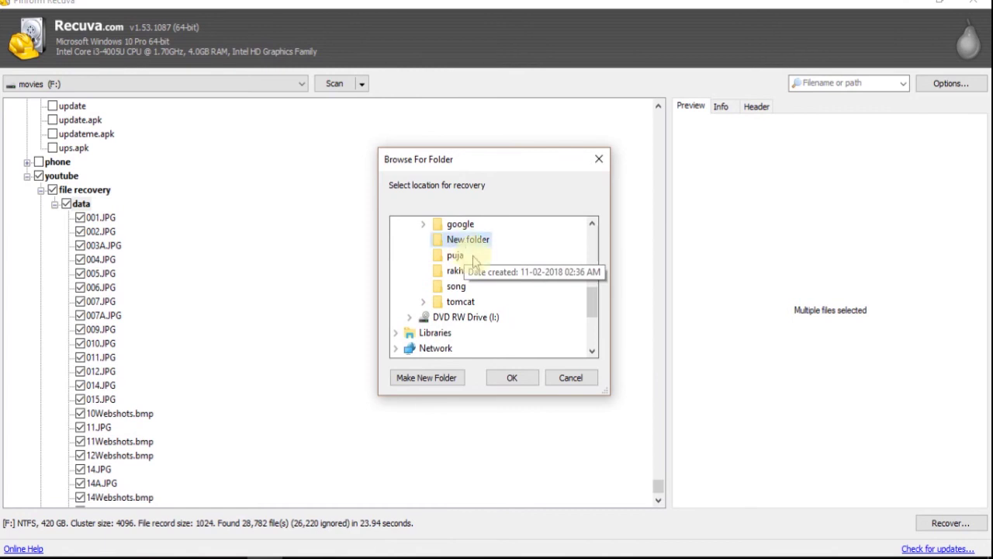
pyautogui.click(512, 377)
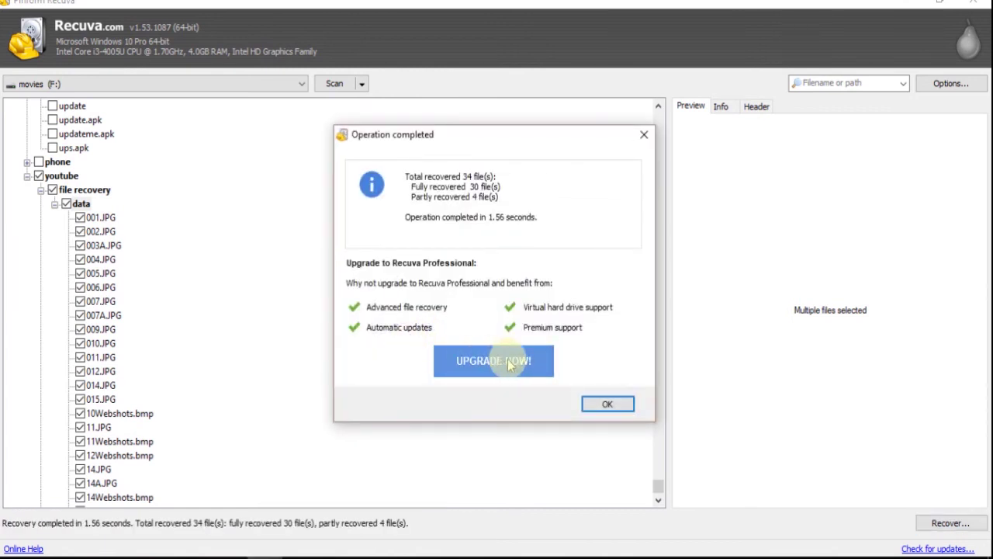
pyautogui.click(608, 404)
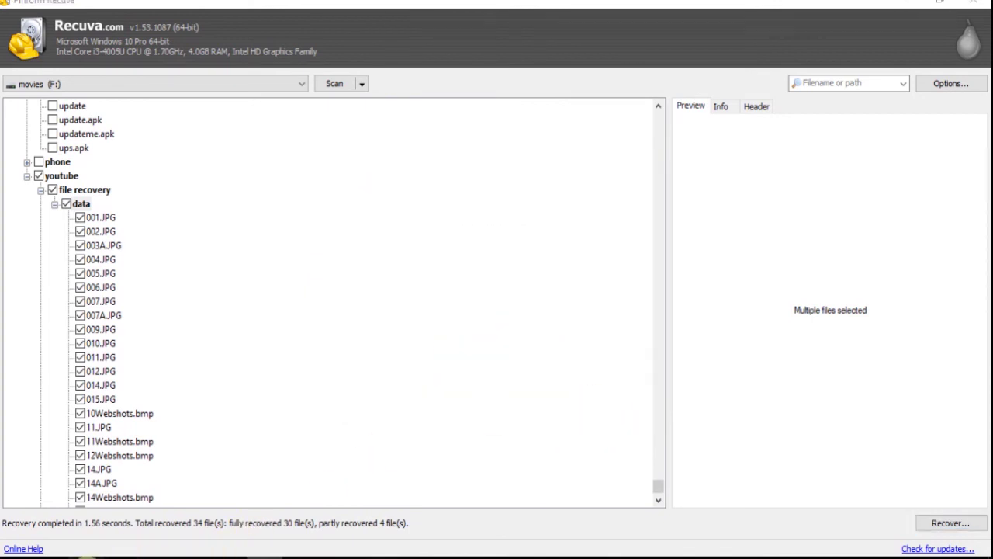
# - Switch to the File Explorer window of New folder on G:, refresh it and open youtube, file recovery, data to view the recovered pictures
pyautogui.moveTo(145, 532)
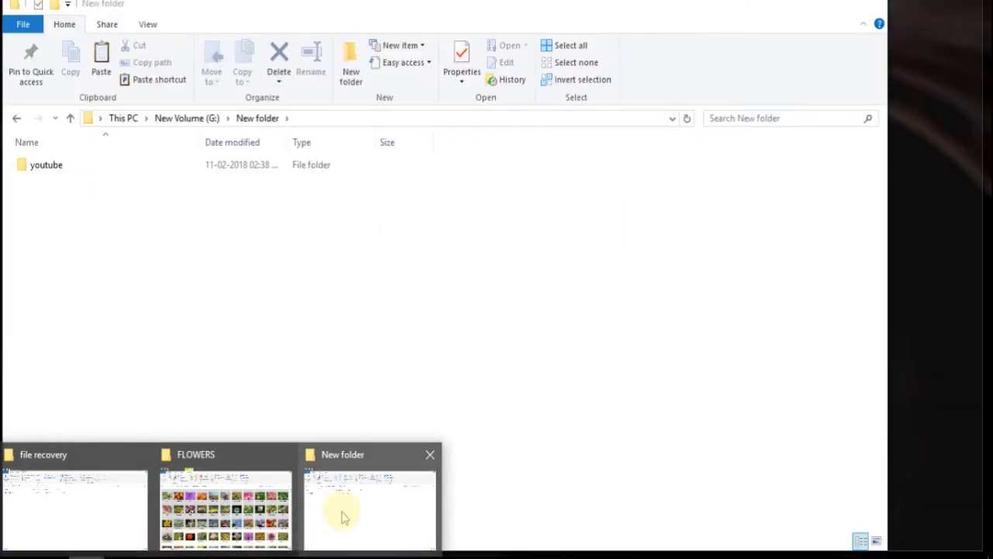
pyautogui.click(344, 516)
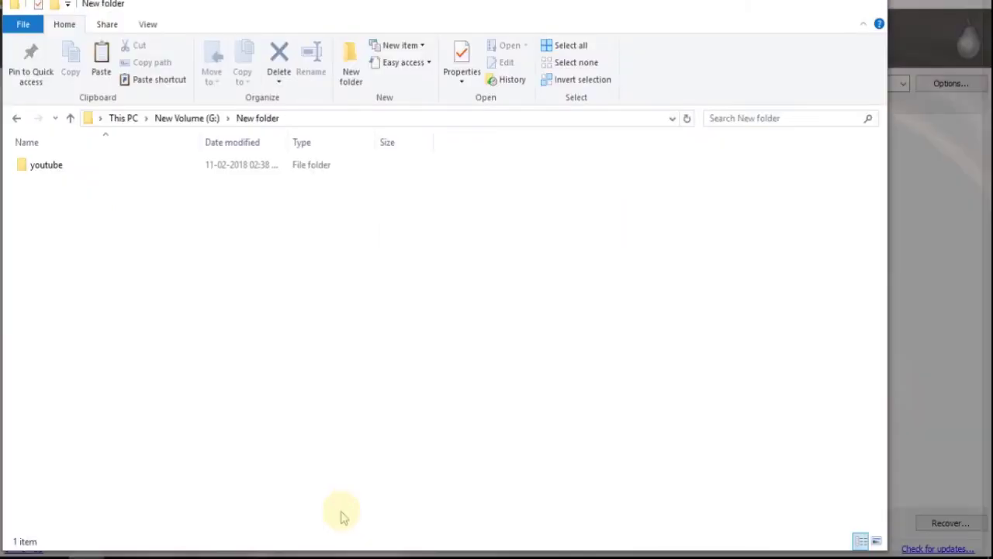
pyautogui.rightClick(260, 299)
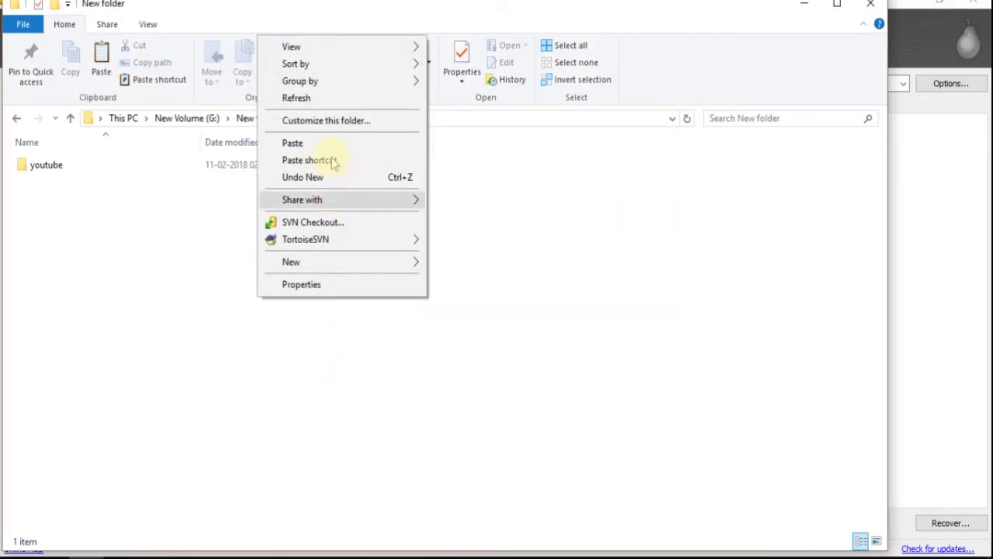
pyautogui.click(304, 98)
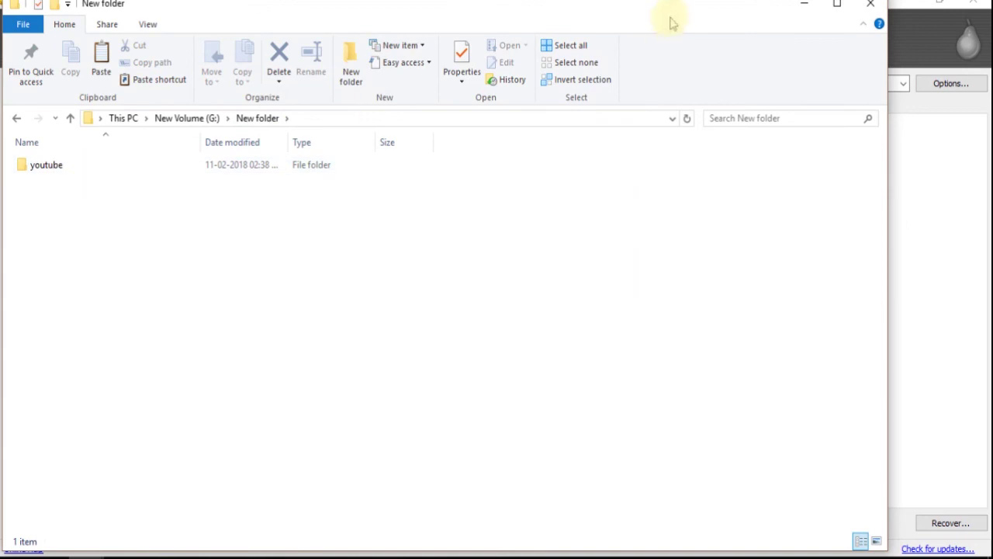
pyautogui.click(837, 4)
pyautogui.click(63, 158)
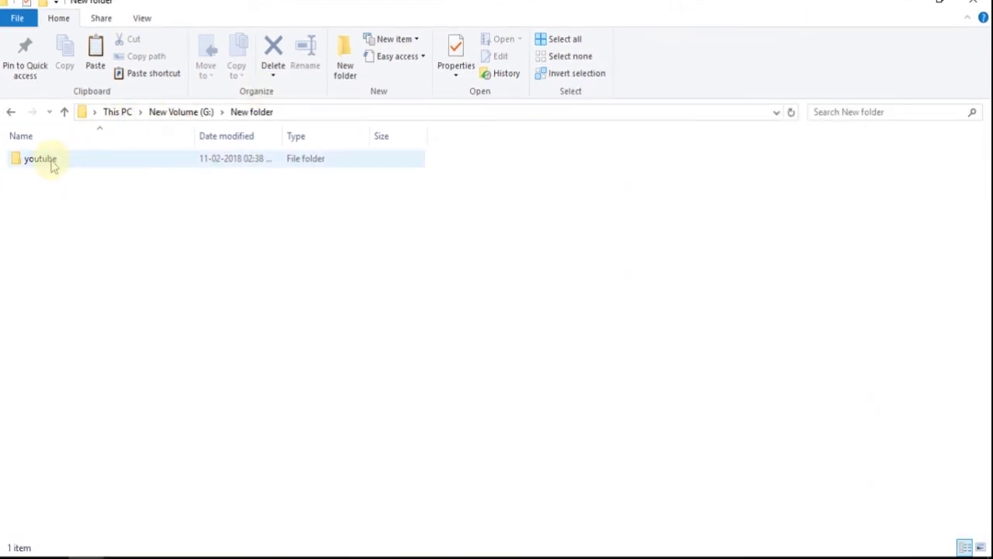
pyautogui.doubleClick(53, 165)
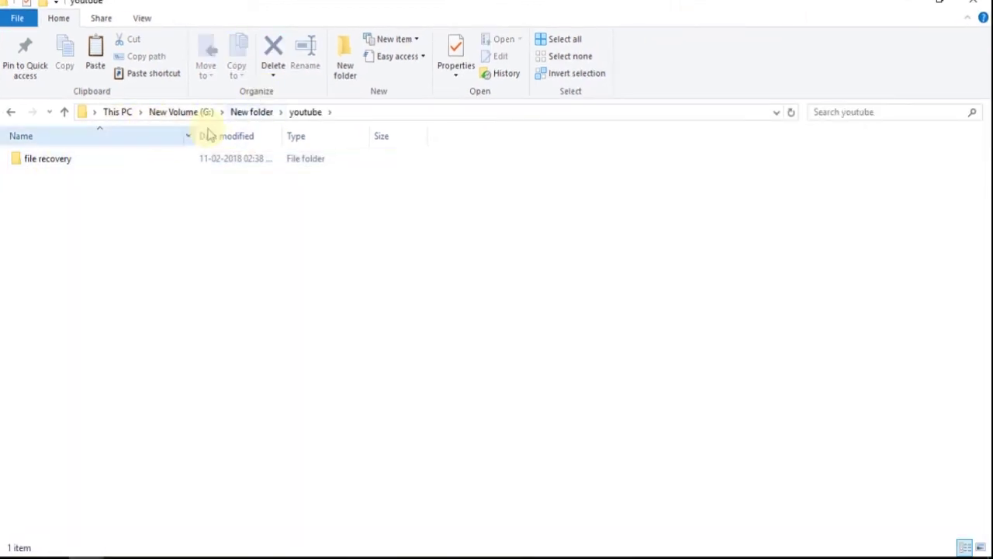
pyautogui.doubleClick(70, 167)
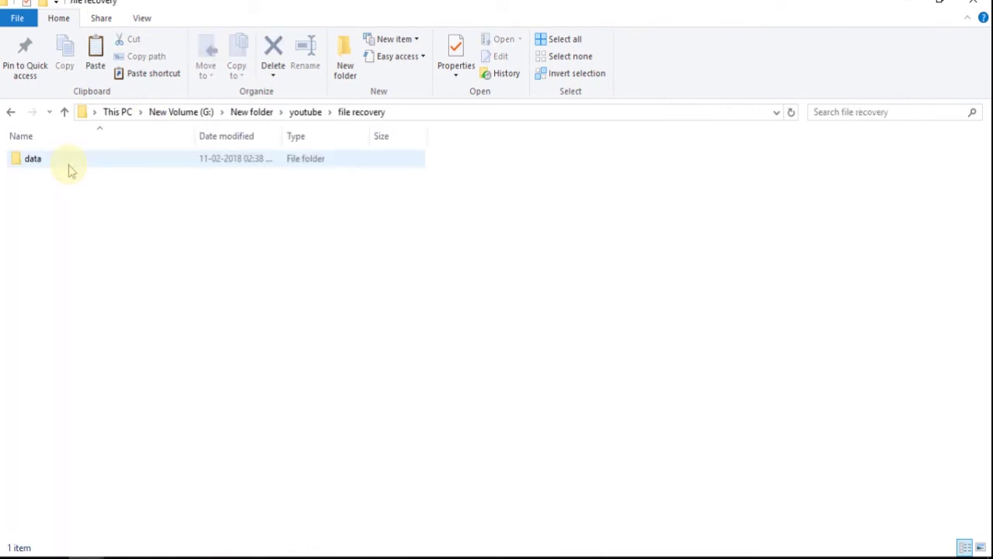
pyautogui.doubleClick(51, 161)
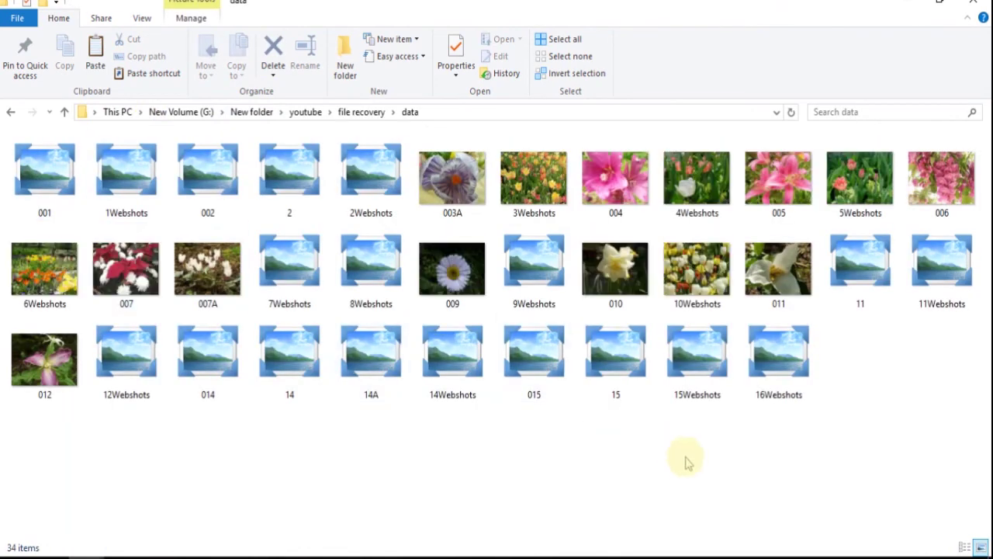
pyautogui.rightClick(495, 459)
pyautogui.click(543, 251)
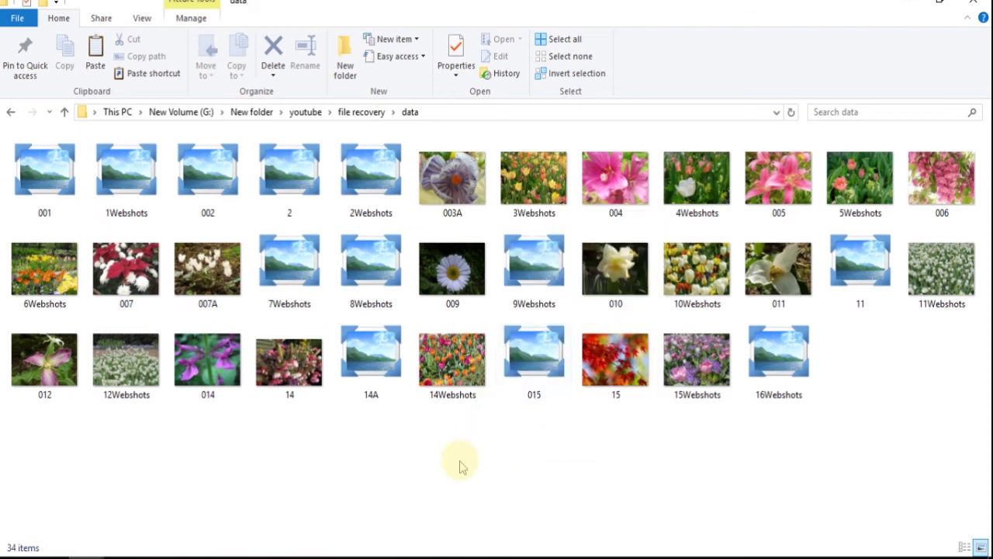
# - Check the recovered pictures without thumbnails by opening picture 001 in the photo viewer, and close the viewer
pyautogui.click(48, 194)
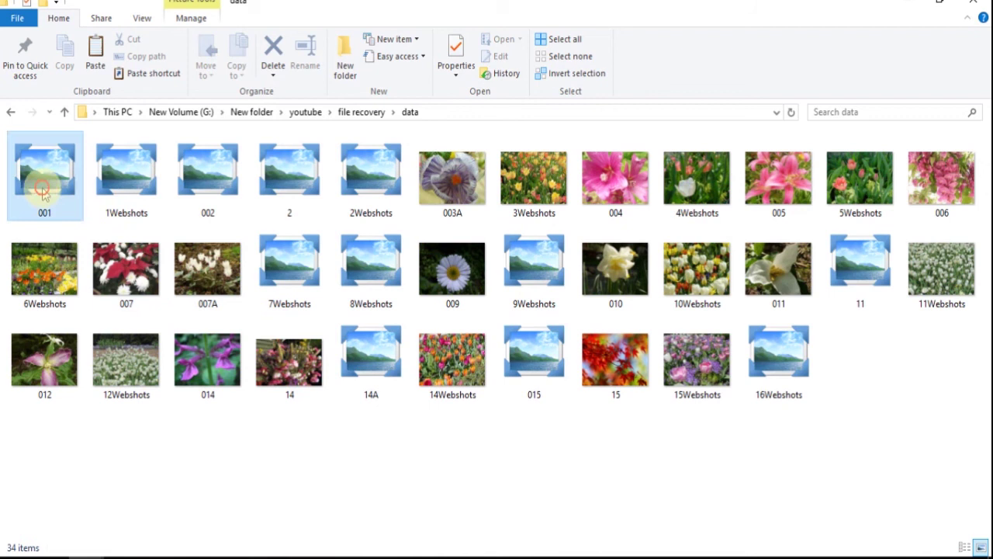
pyautogui.keyDown('ctrl'); pyautogui.click(123, 193); pyautogui.keyUp('ctrl')
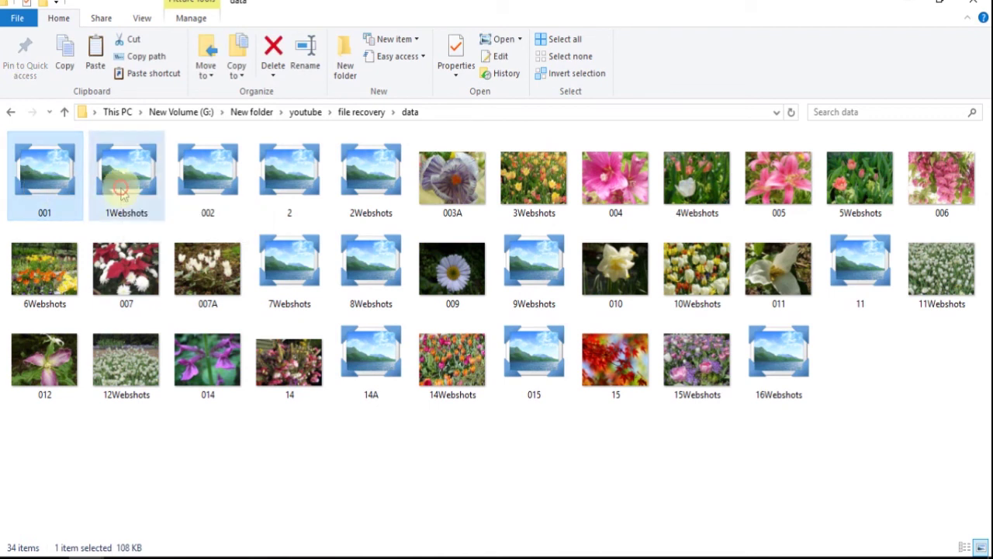
pyautogui.keyDown('ctrl'); pyautogui.click(219, 194); pyautogui.keyUp('ctrl')
pyautogui.click(291, 183)
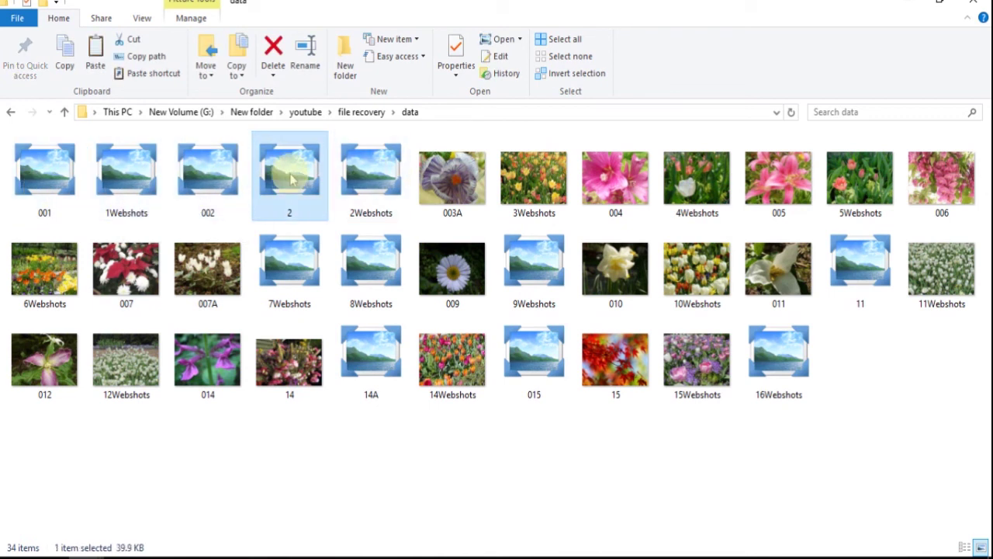
pyautogui.click(38, 167)
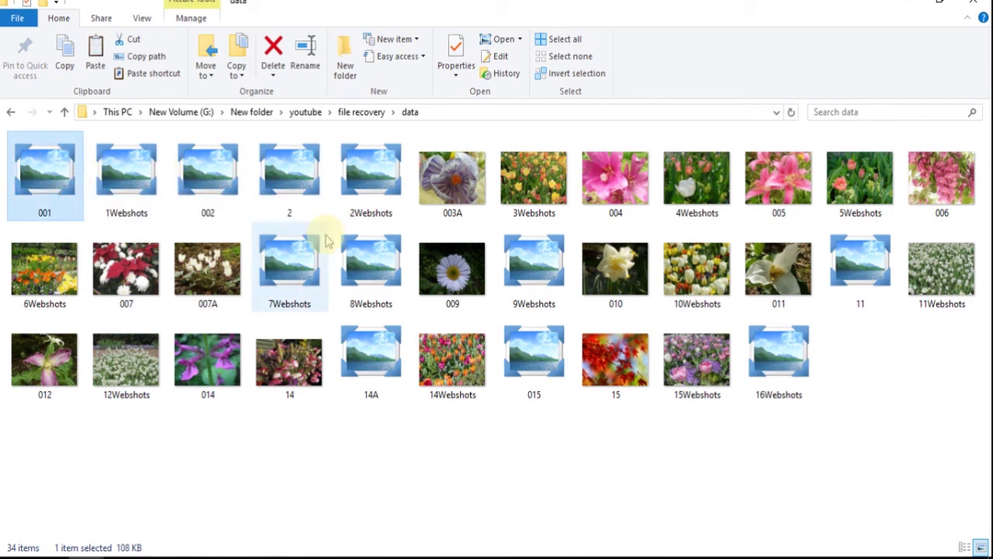
pyautogui.press('Return')
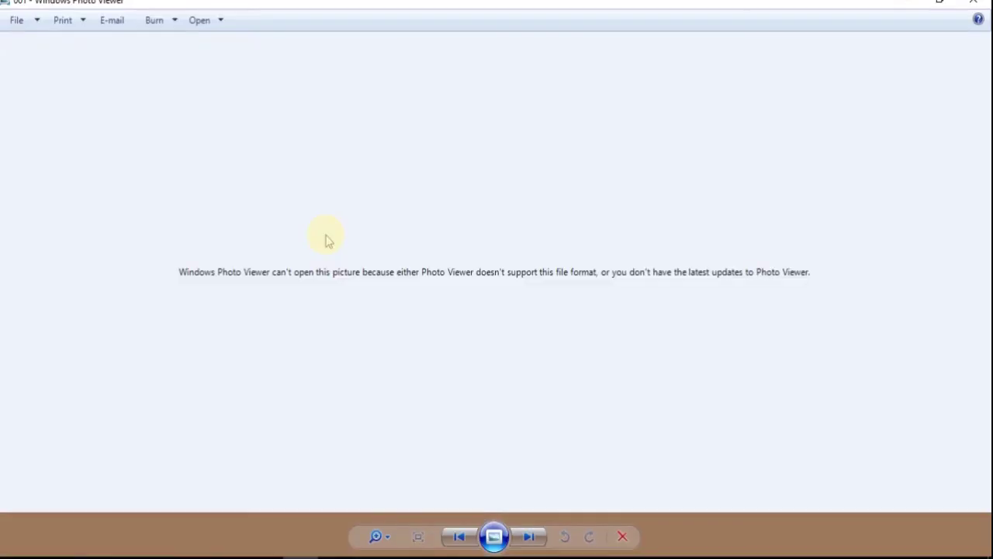
pyautogui.click(979, 5)
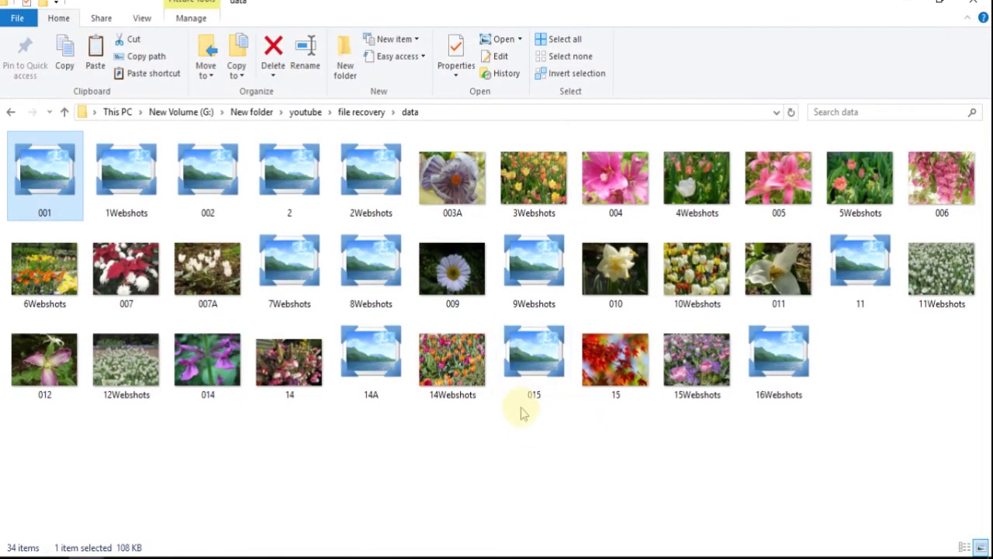
pyautogui.moveTo(28, 448); pyautogui.dragTo(985, 151)
pyautogui.moveTo(16, 465); pyautogui.dragTo(986, 148)
pyautogui.click(489, 326)
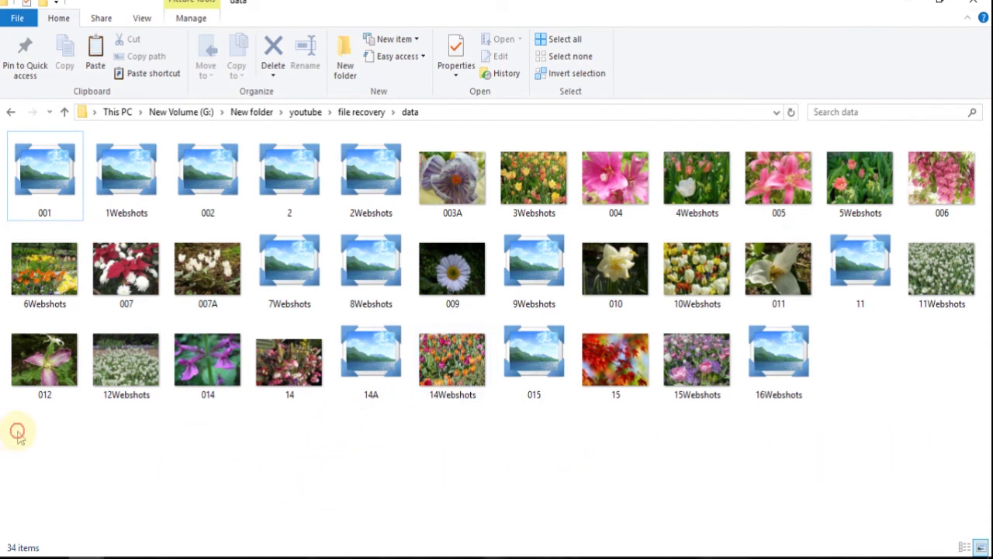
pyautogui.moveTo(17, 432); pyautogui.dragTo(979, 155)
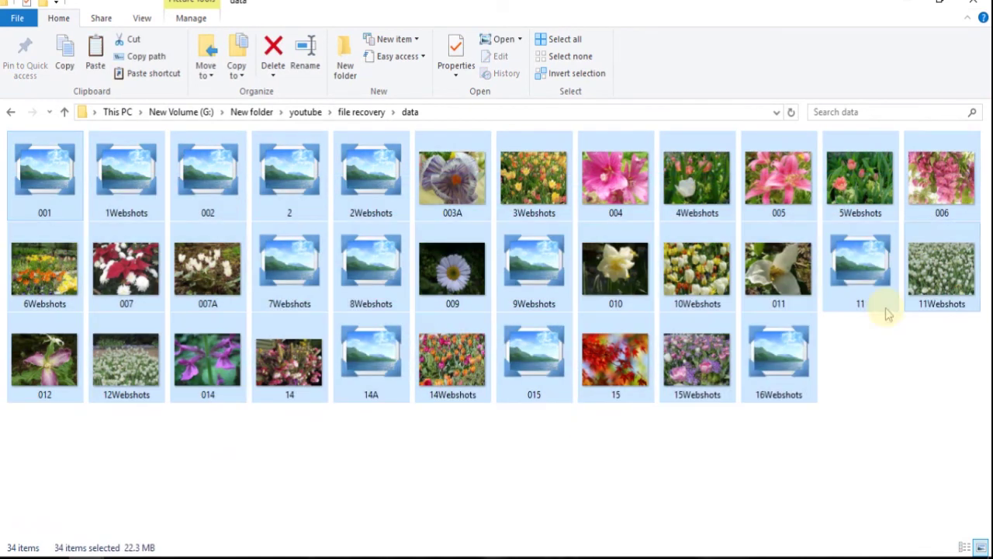
pyautogui.click(247, 481)
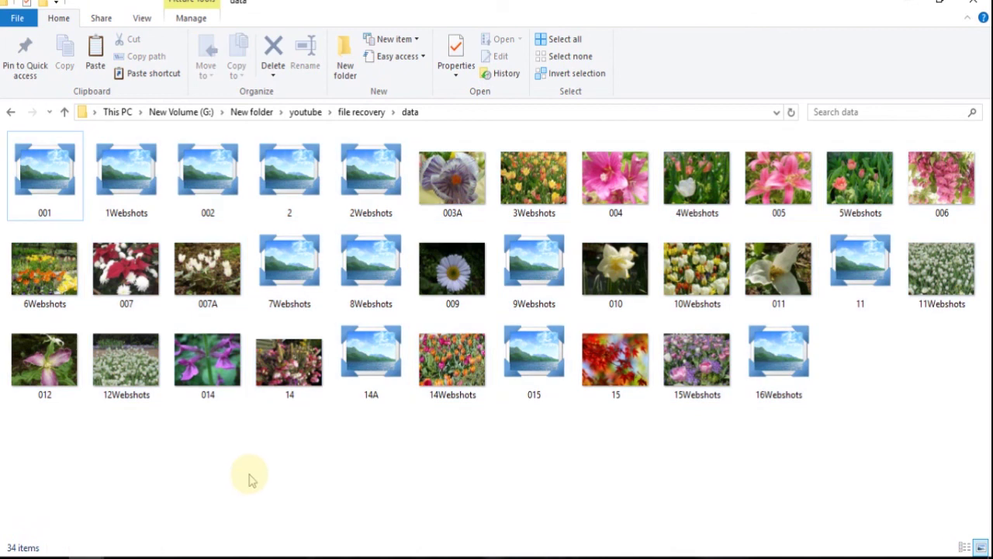